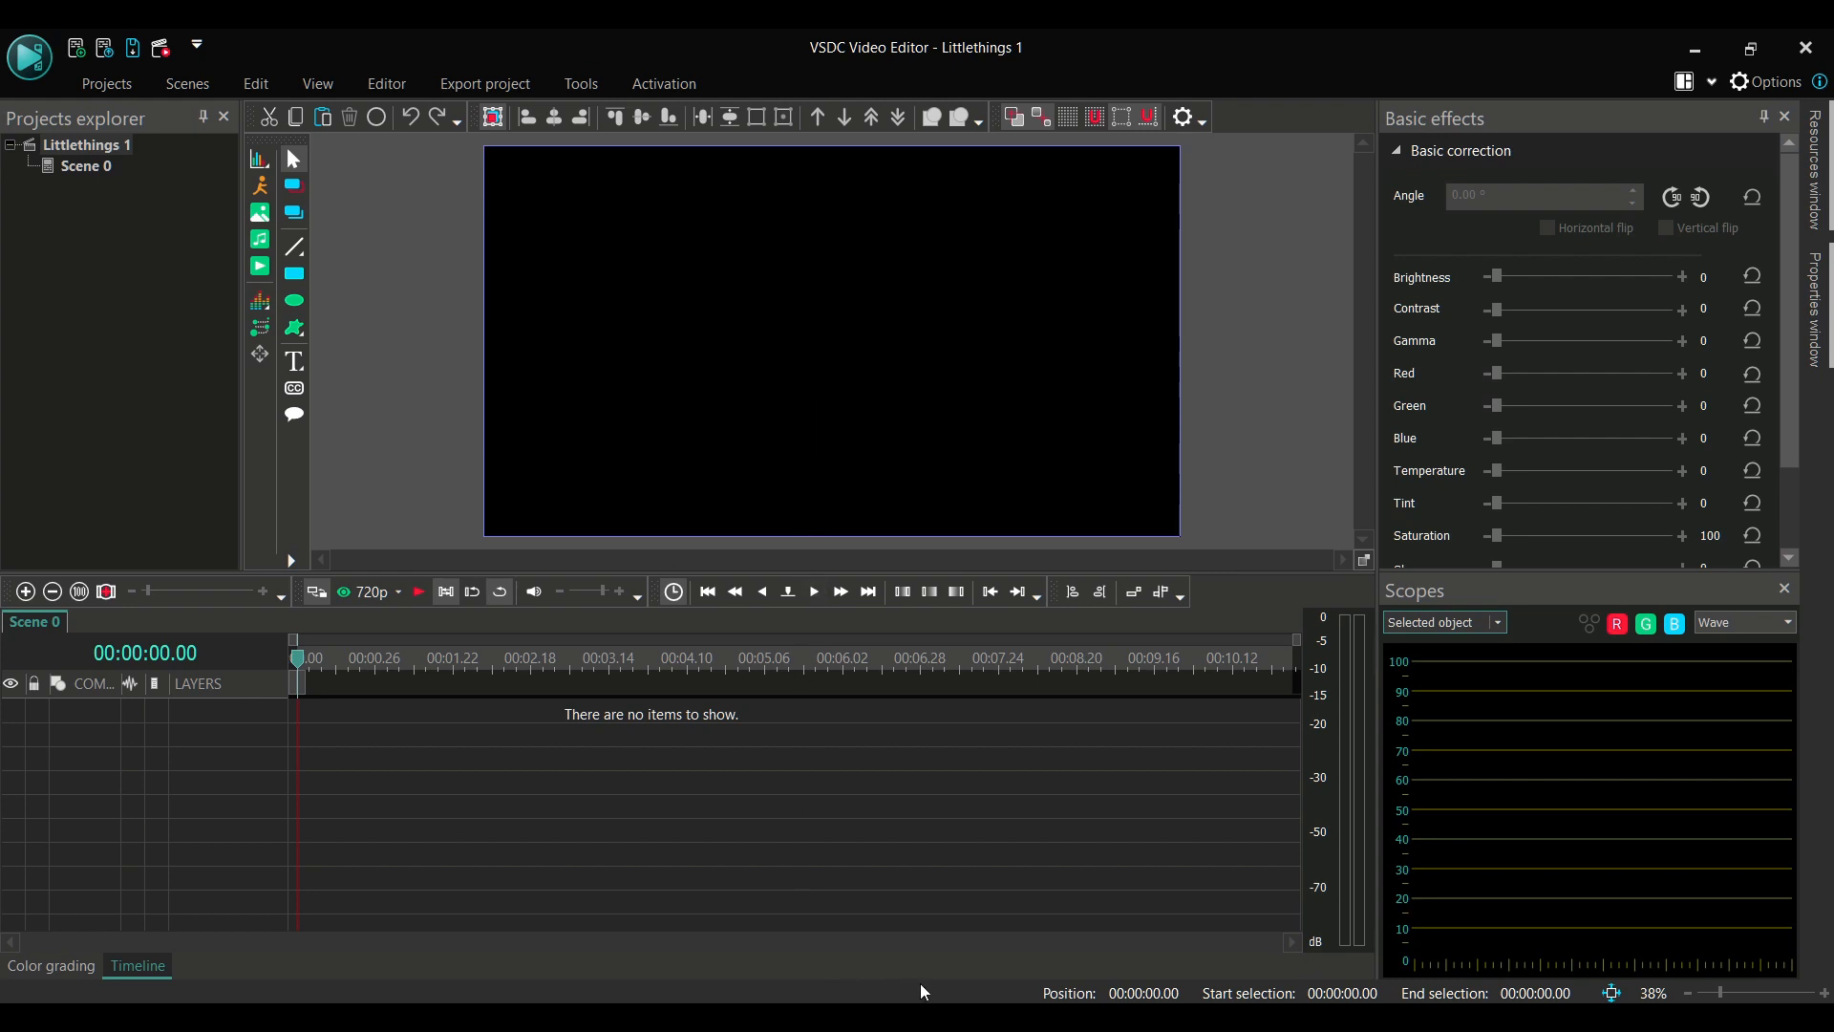
Add Another way to make a Sprite.mp4 from the VSDC little things folder to the empty scene at the timeline start
{"action": "left_click", "coordinate": [971, 1016]}
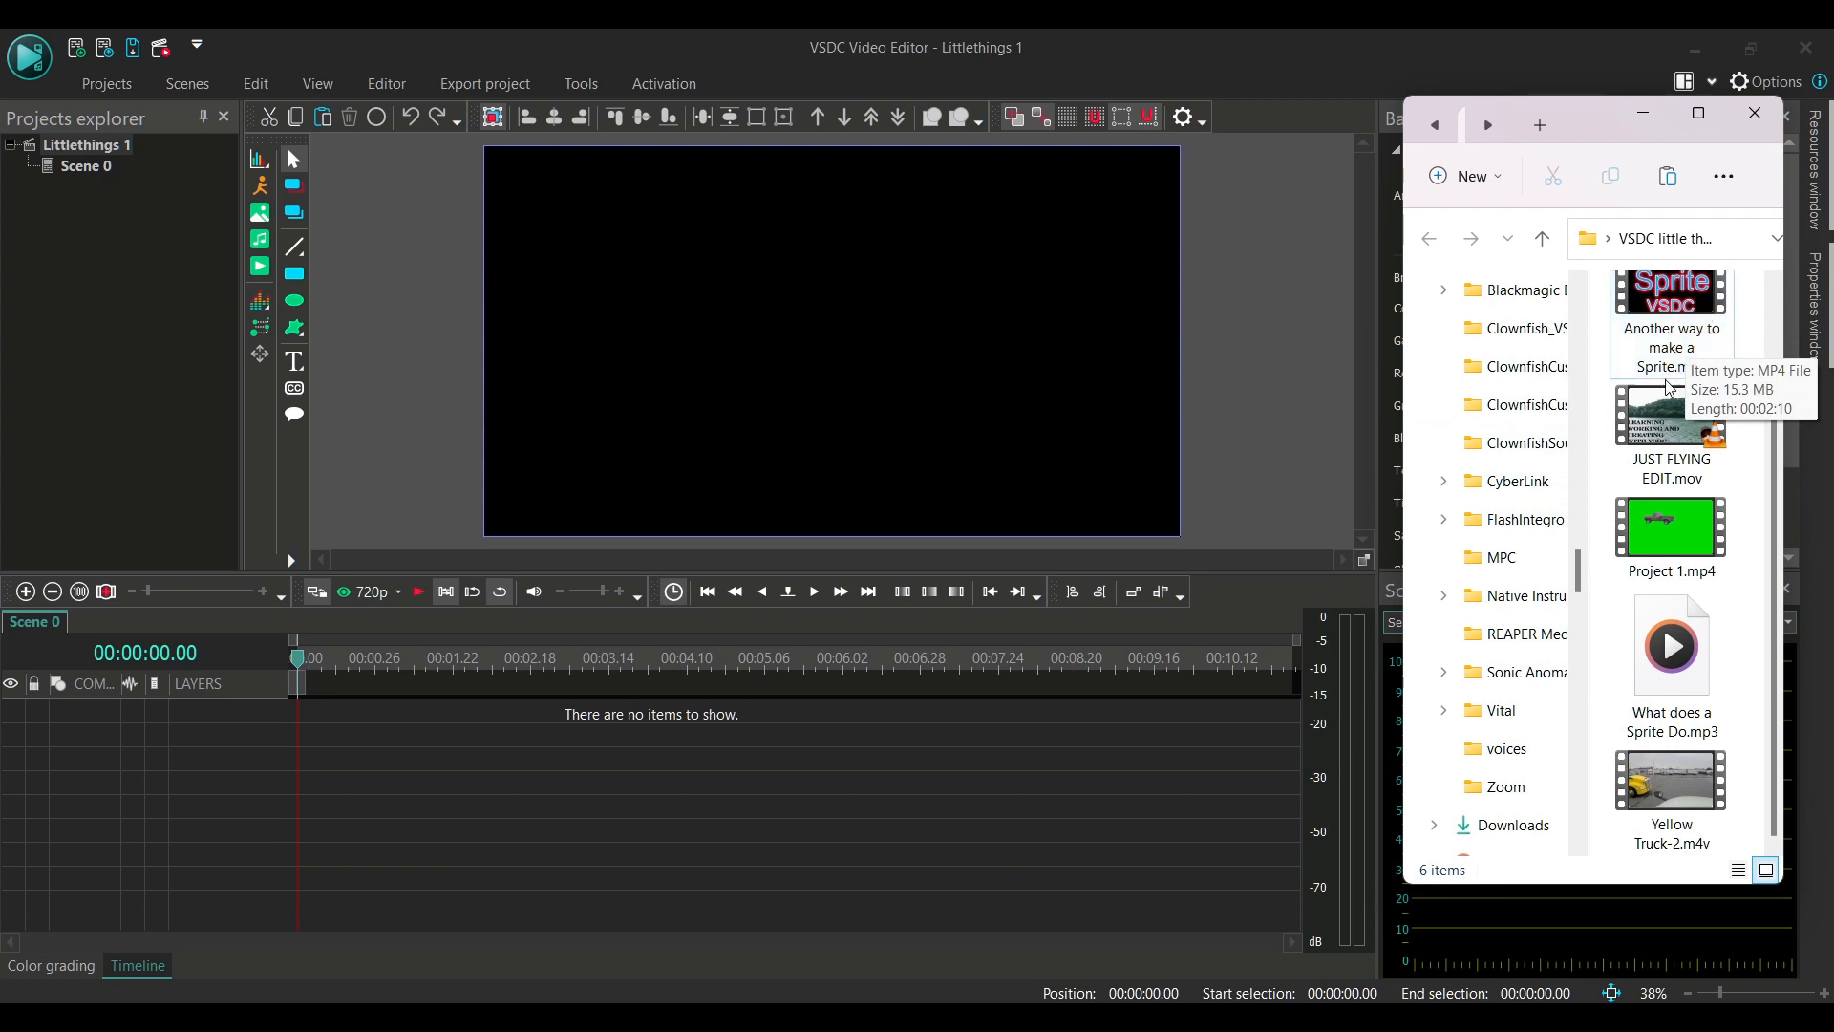
{"action": "left_click", "coordinate": [1700, 344]}
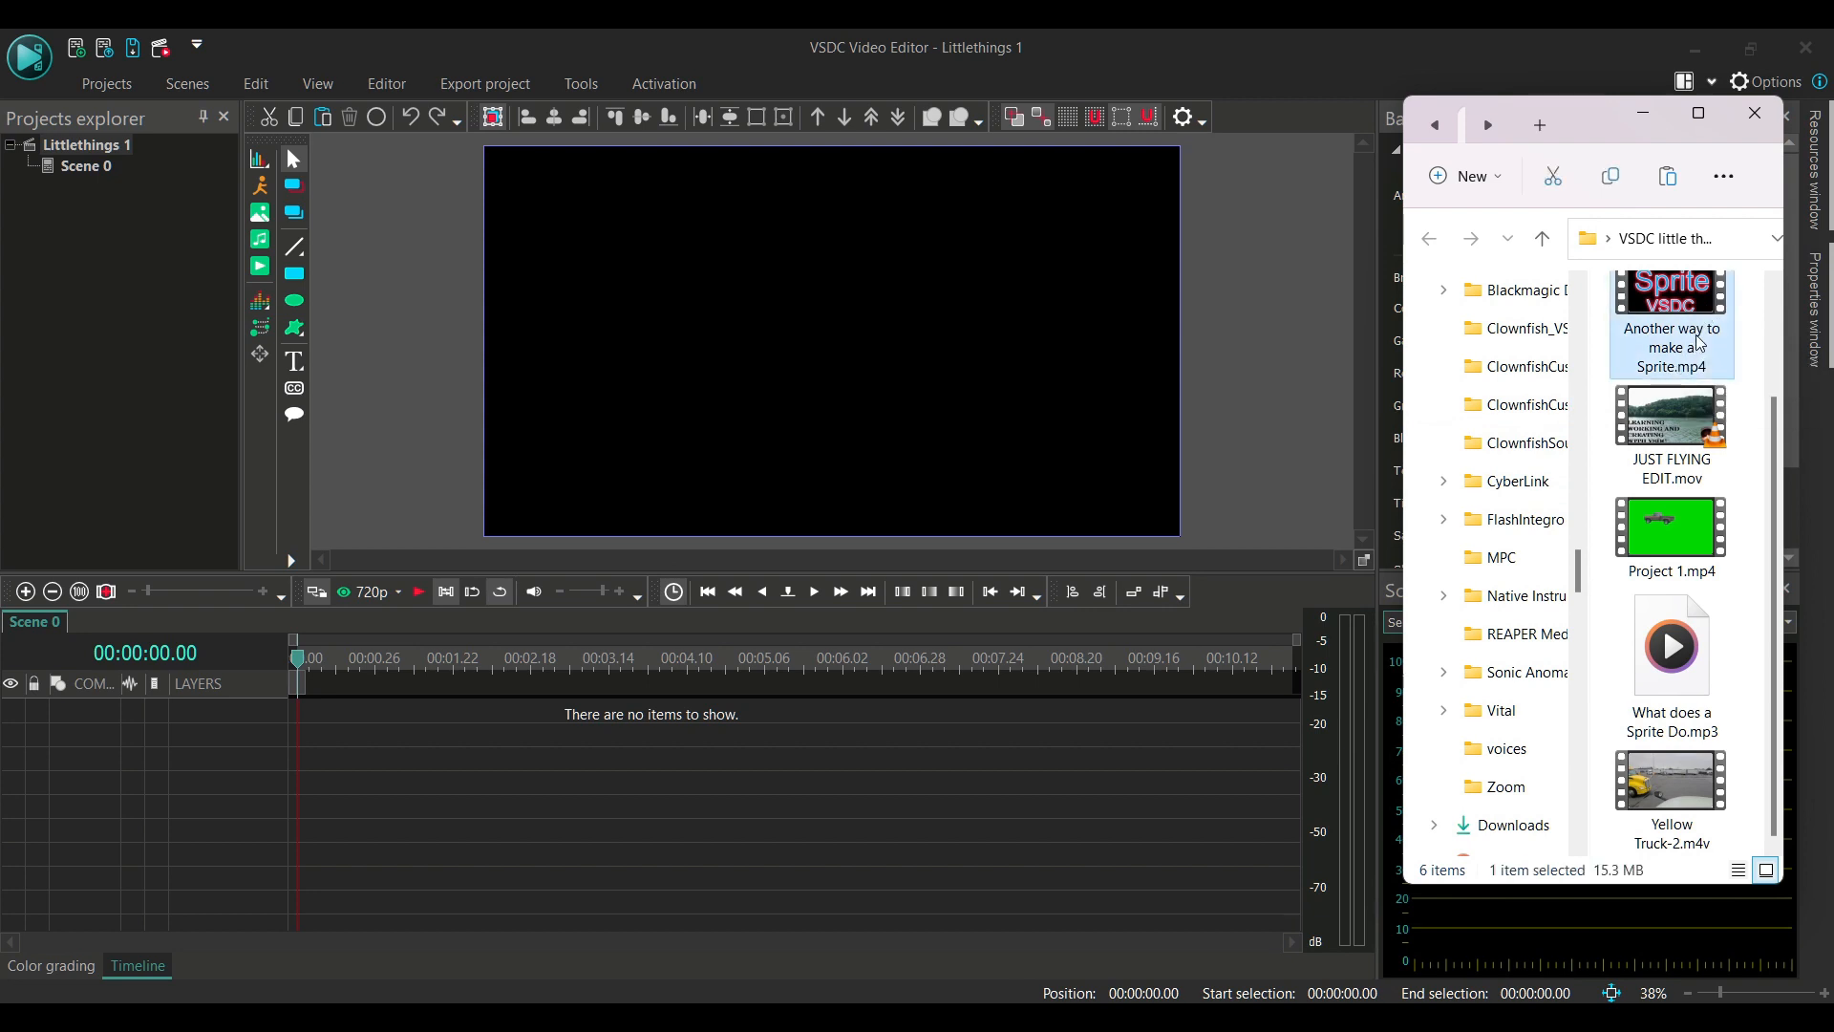
{"action": "left_click_drag", "start_coordinate": [1700, 344], "coordinate": [1011, 398]}
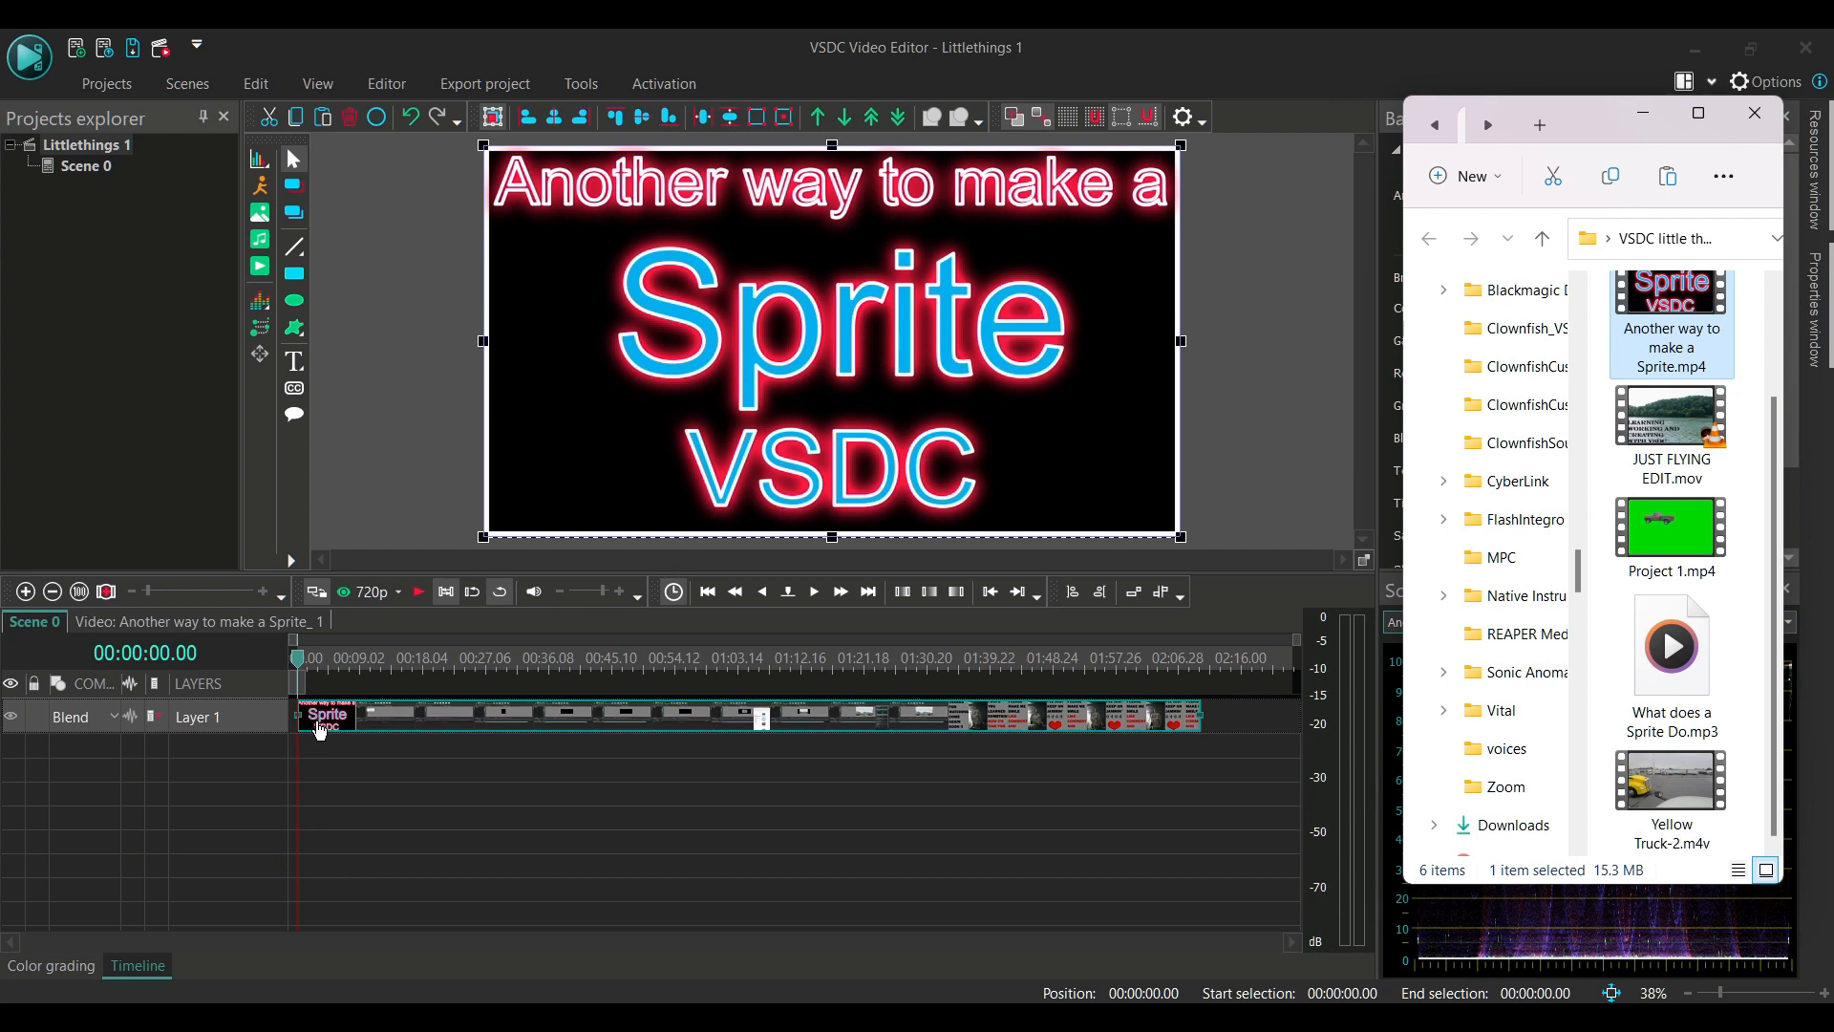
Delete the Another way to make a Sprite clip from the timeline
{"action": "left_click", "coordinate": [379, 722]}
{"action": "right_click", "coordinate": [375, 715]}
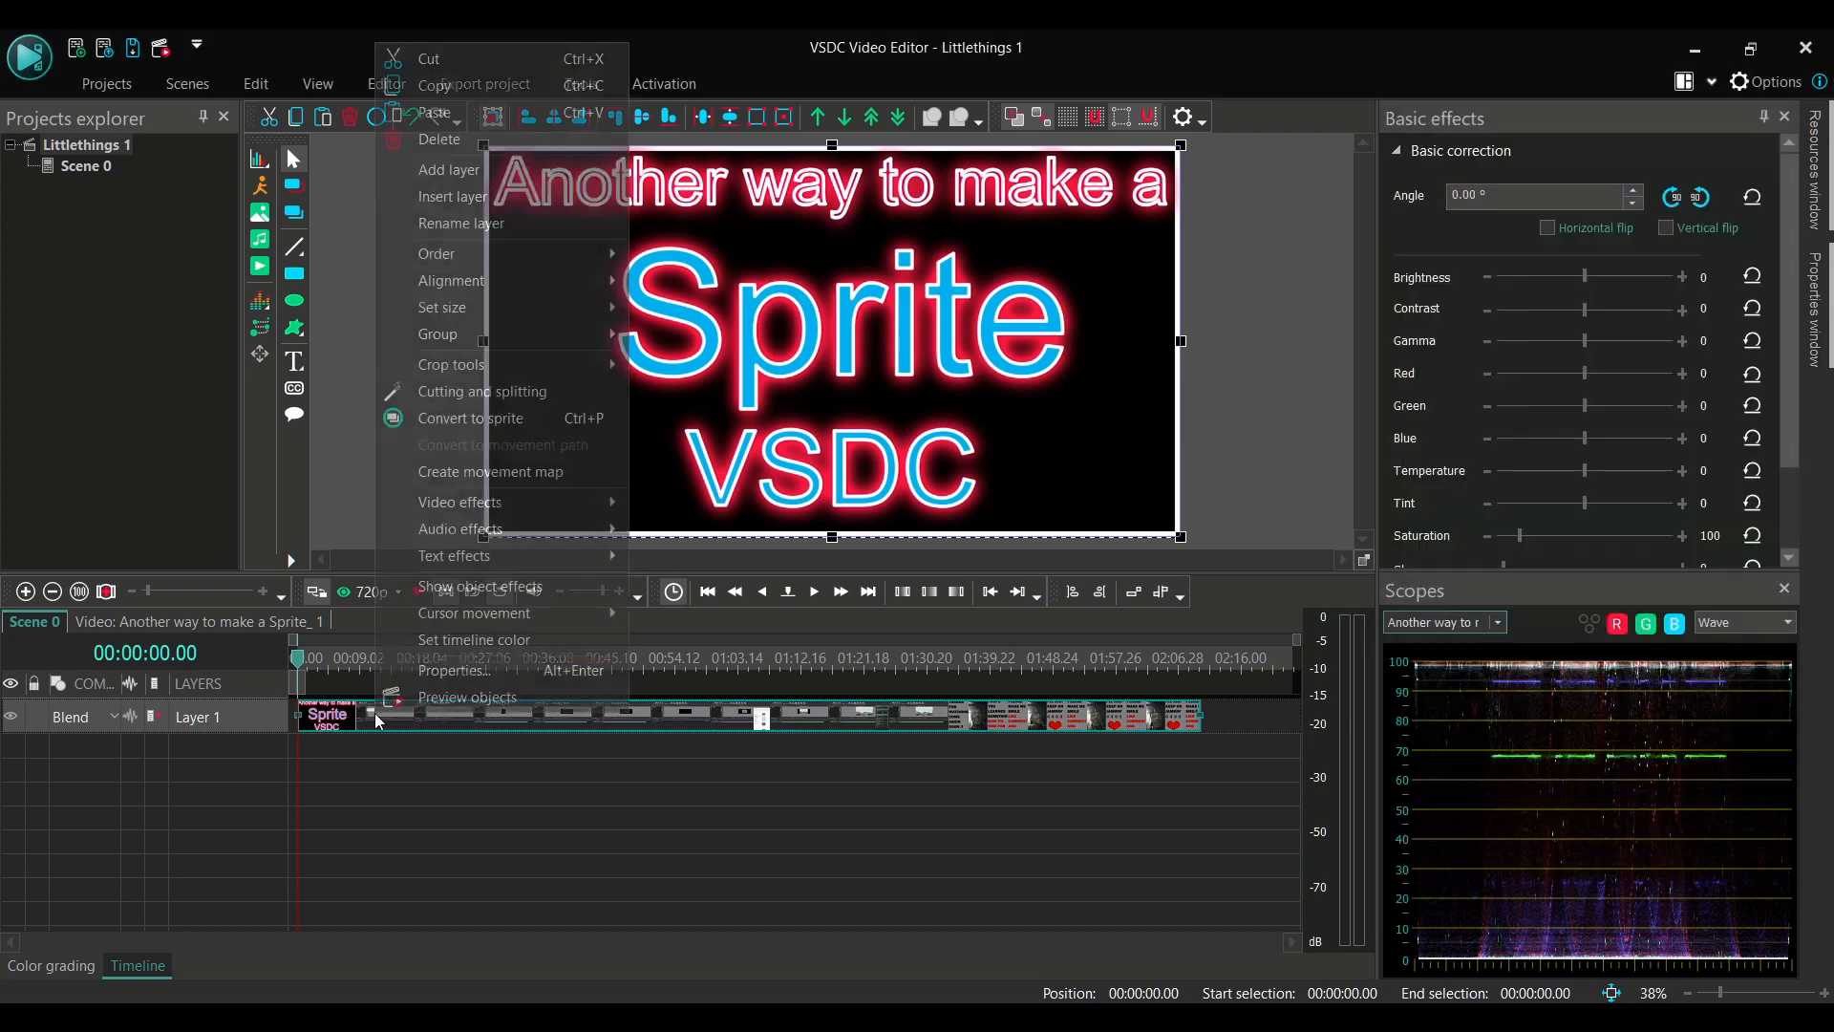
{"action": "left_click", "coordinate": [539, 135]}
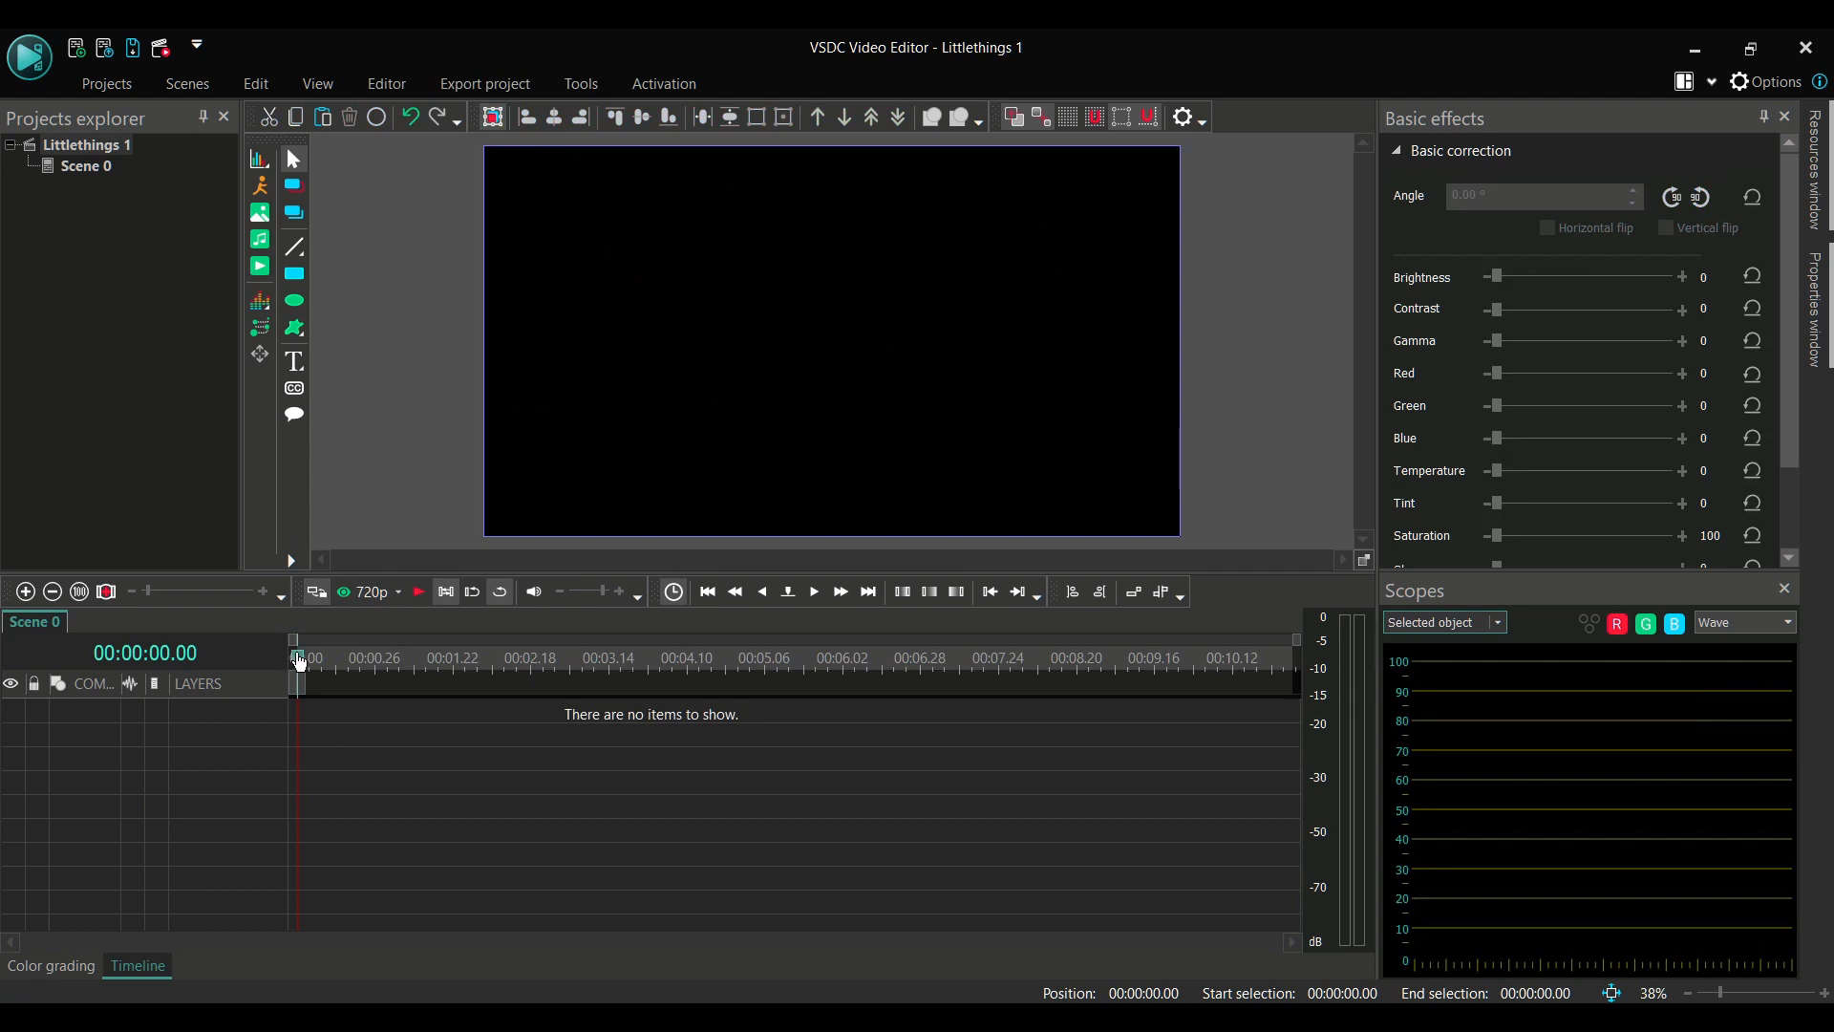
Move the playhead to 00:00:01.00 and add Another way to make a Sprite.mp4 from the folder to the scene at that time
{"action": "left_click_drag", "start_coordinate": [299, 662], "coordinate": [389, 635]}
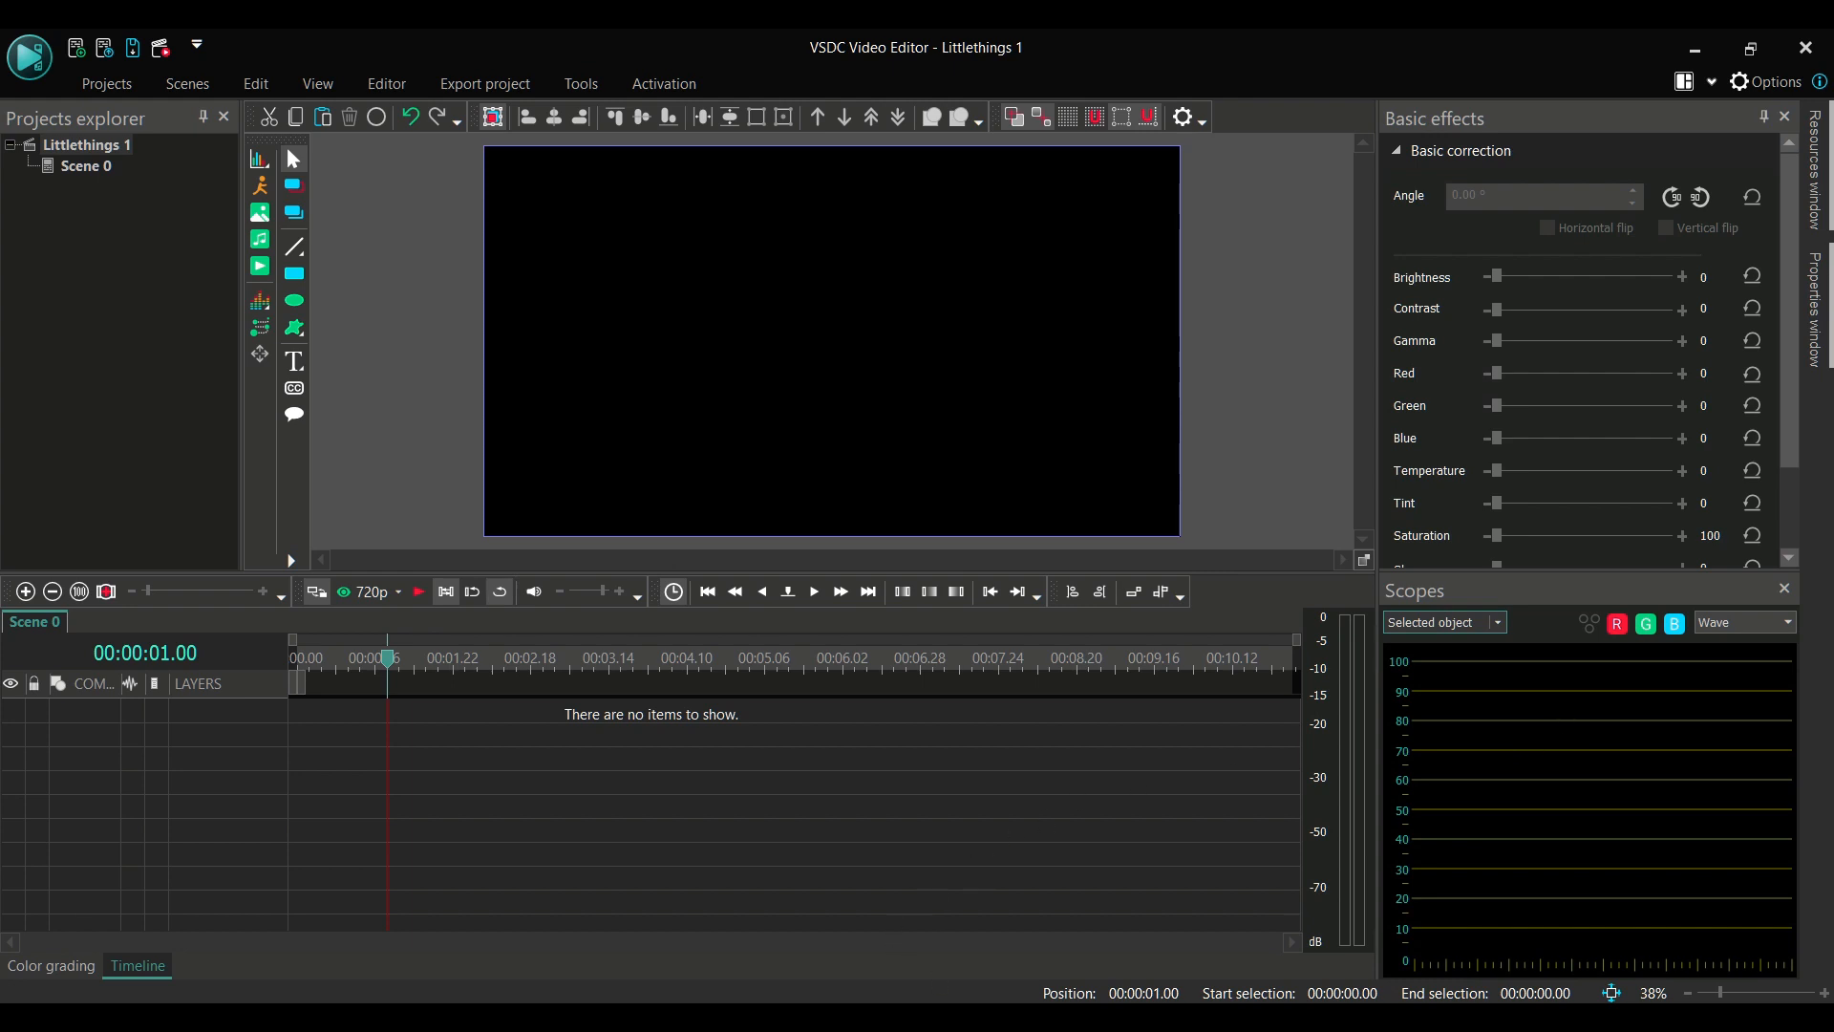
{"action": "left_click", "coordinate": [971, 898]}
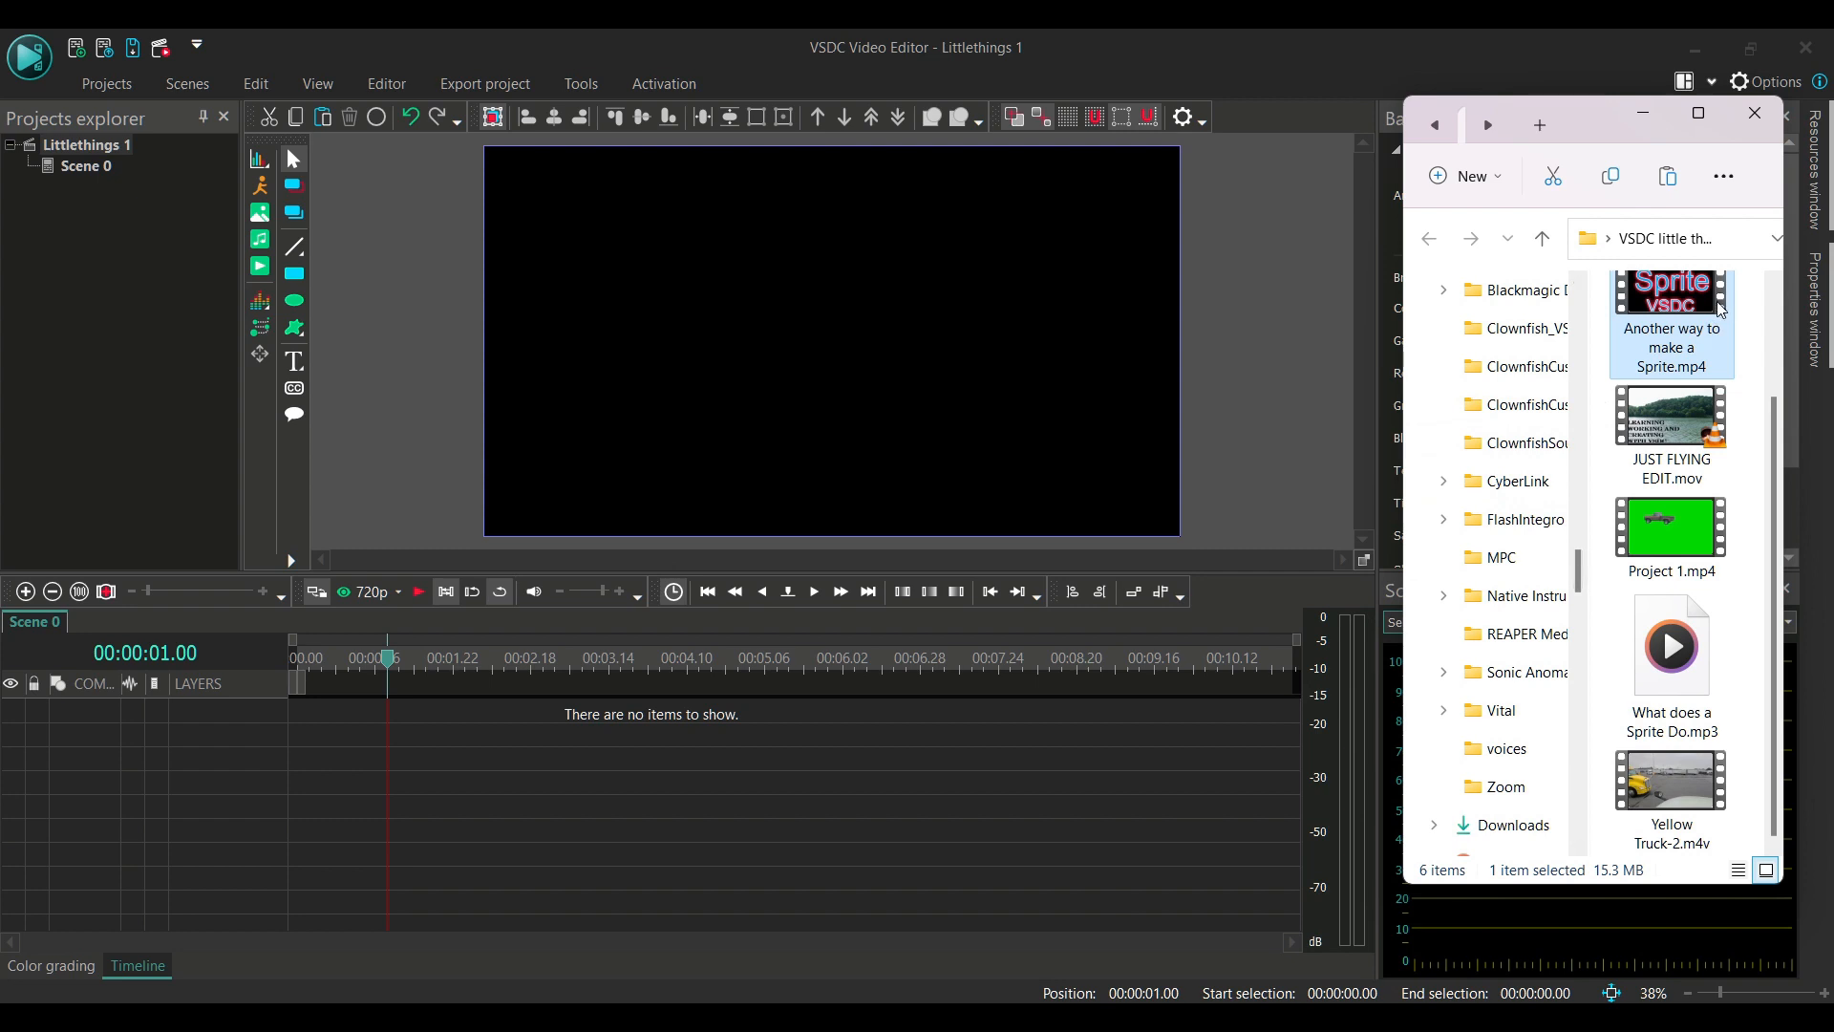
{"action": "left_click_drag", "start_coordinate": [1709, 318], "coordinate": [1202, 392]}
{"action": "left_click_drag", "start_coordinate": [910, 384], "coordinate": [908, 382]}
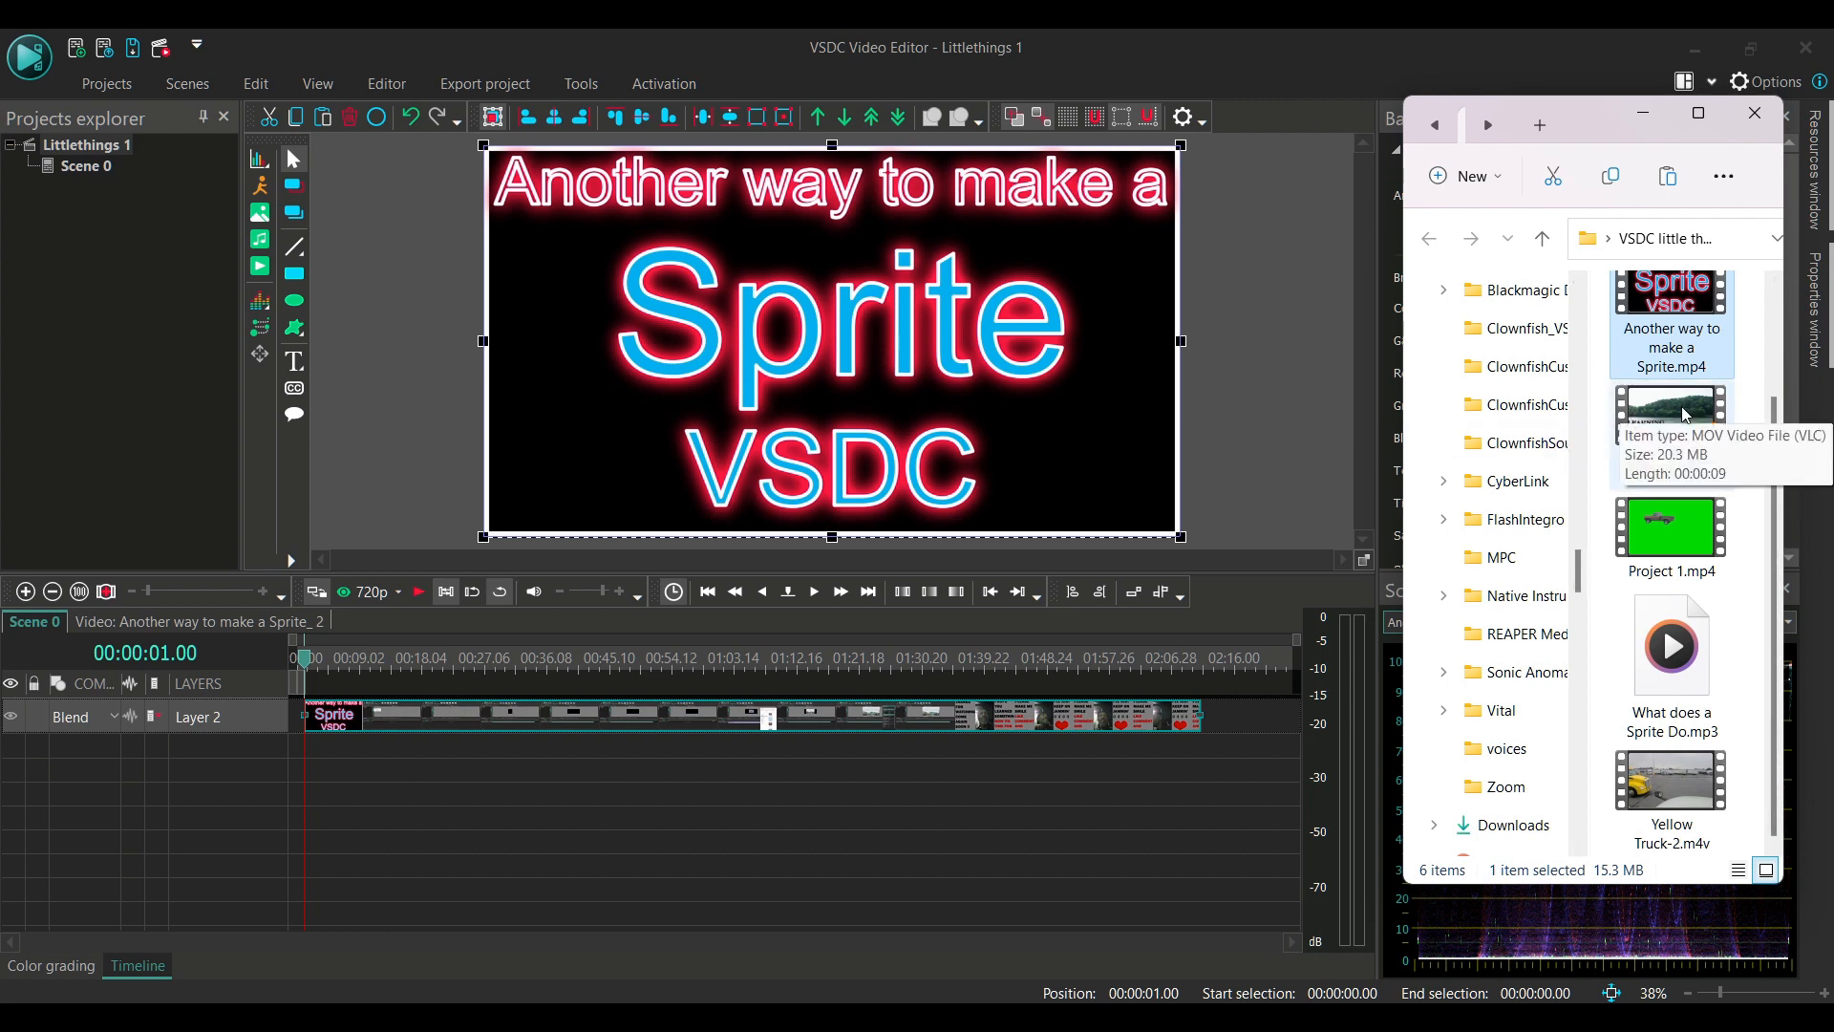
Add JUST FLYING EDIT.mov to the scene over the Sprite clip at the playhead, and delete it again from the timeline
{"action": "left_click_drag", "start_coordinate": [1684, 415], "coordinate": [778, 371]}
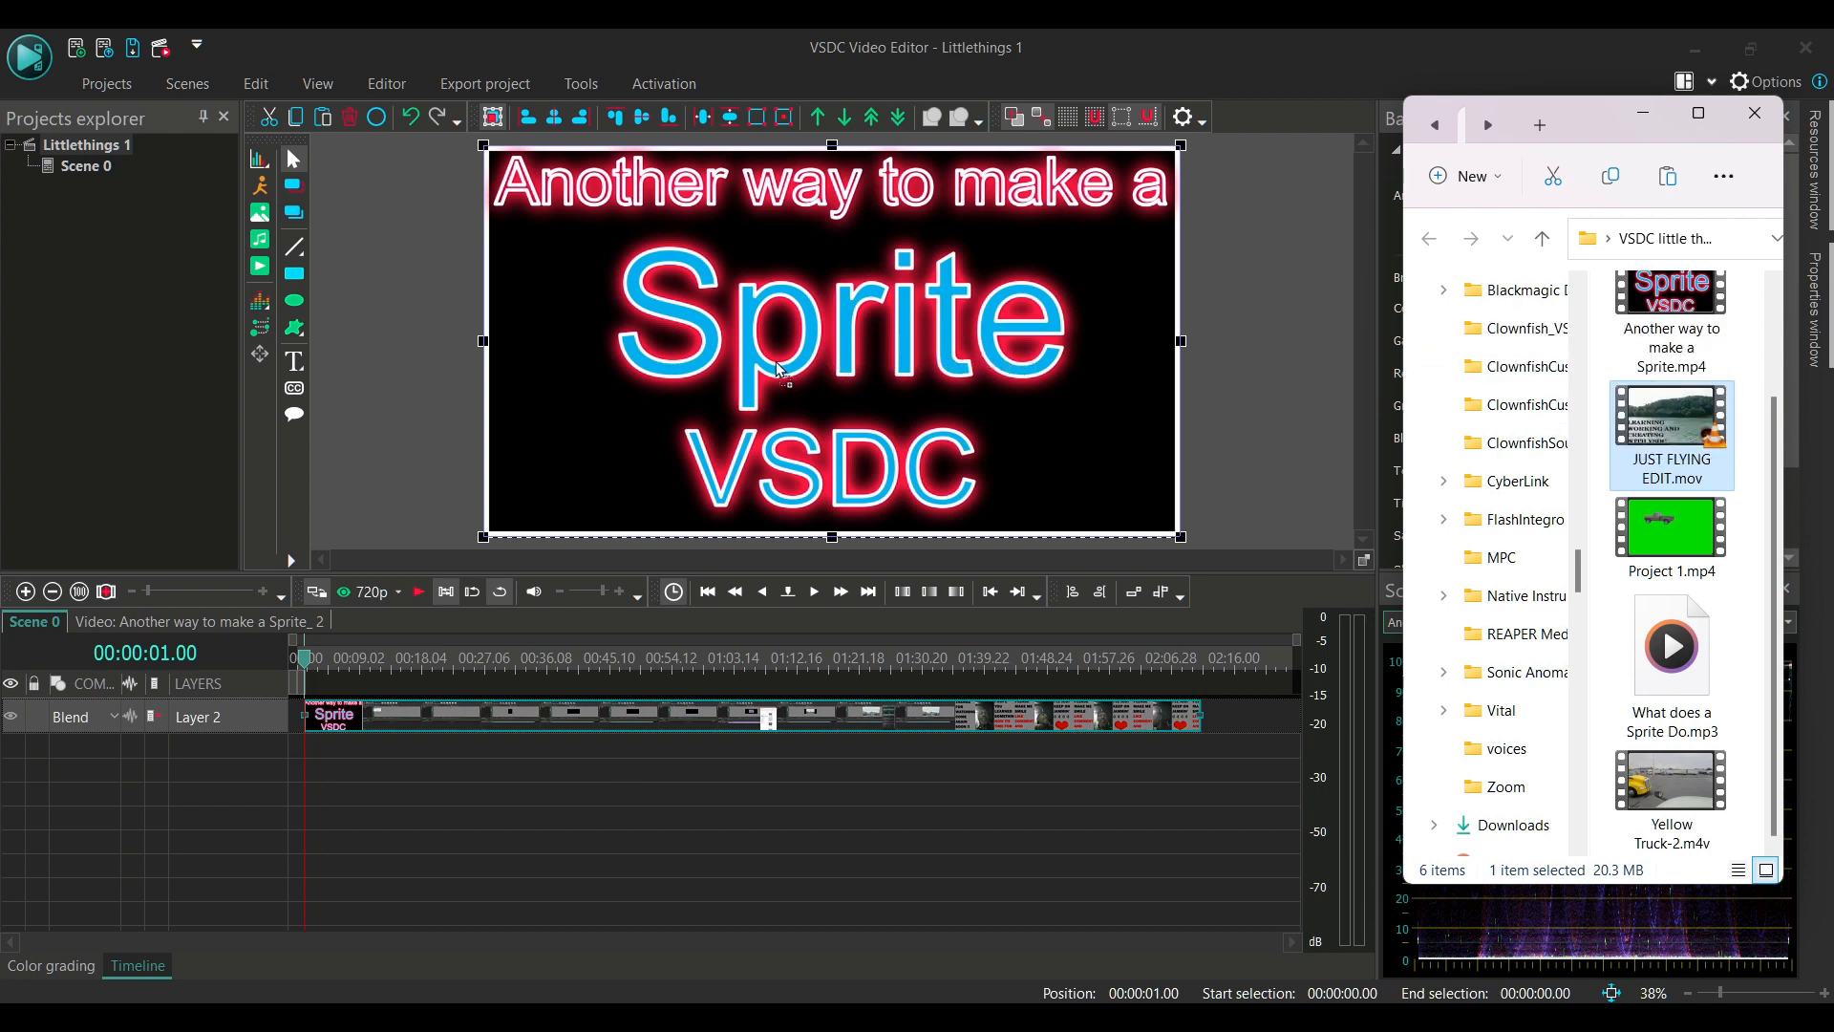
{"action": "left_click_drag", "start_coordinate": [777, 371], "coordinate": [776, 365]}
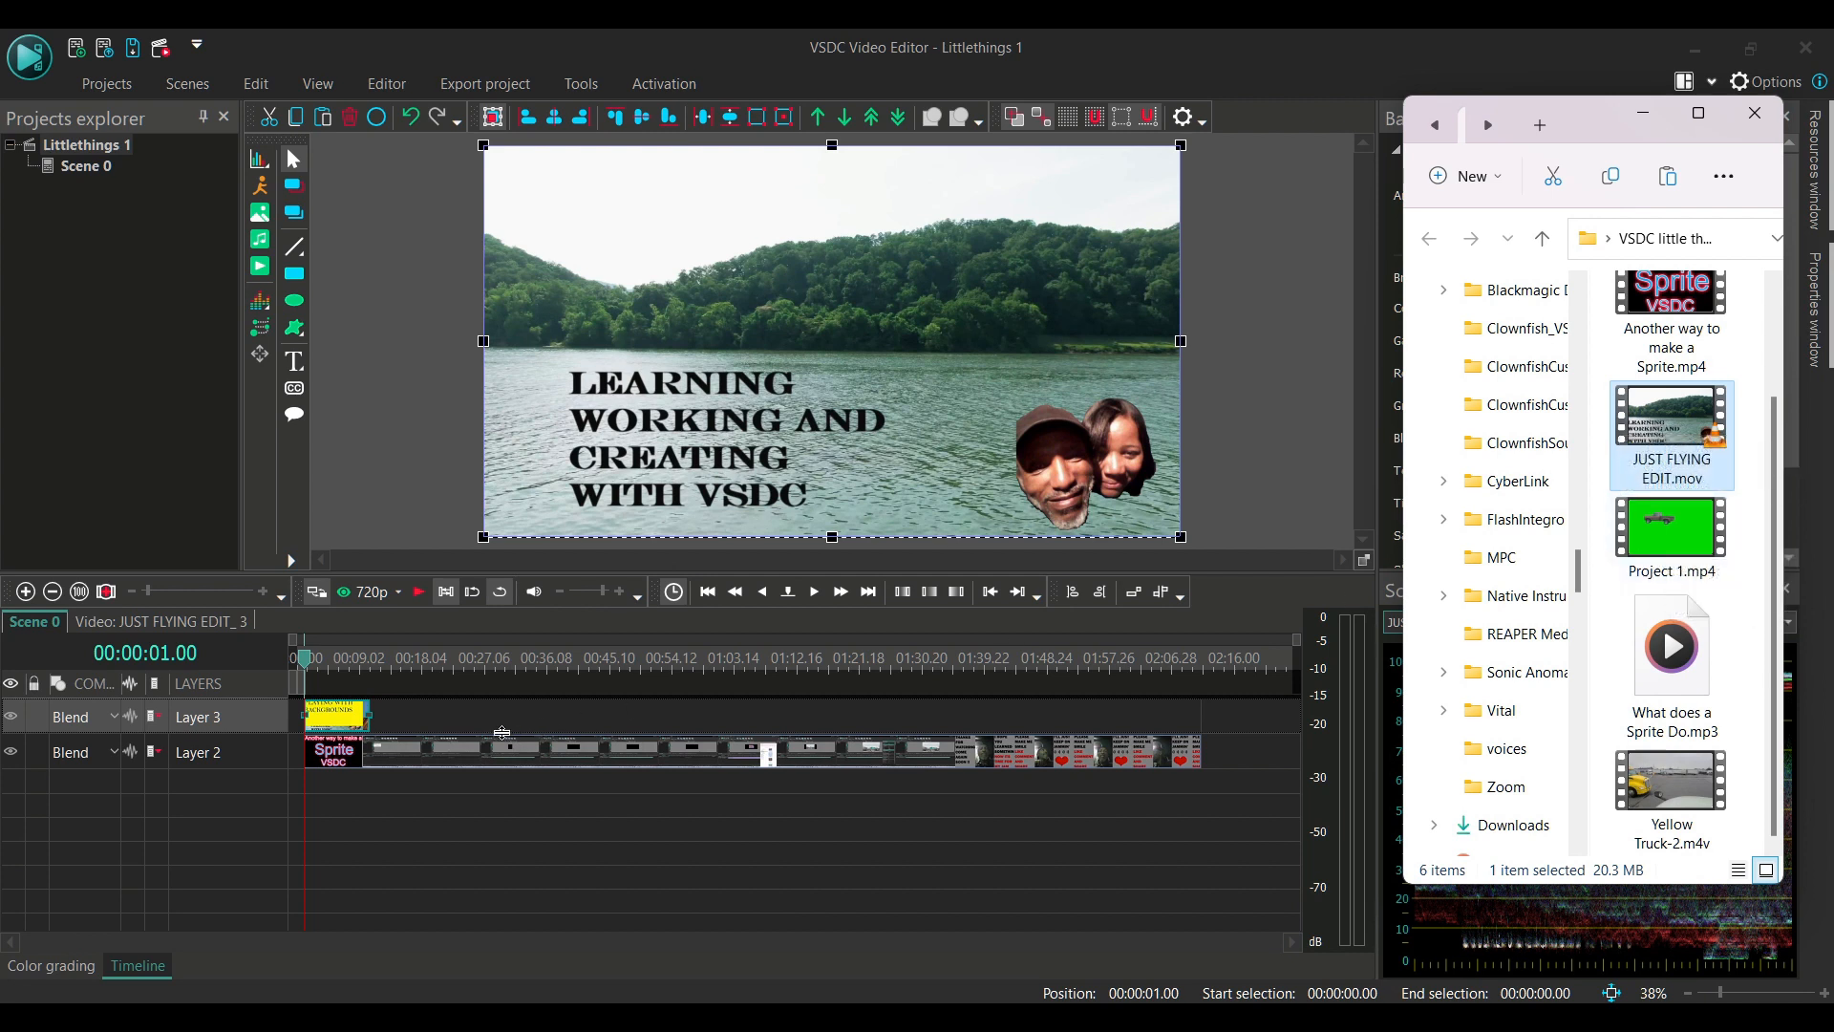
{"action": "left_click", "coordinate": [346, 721]}
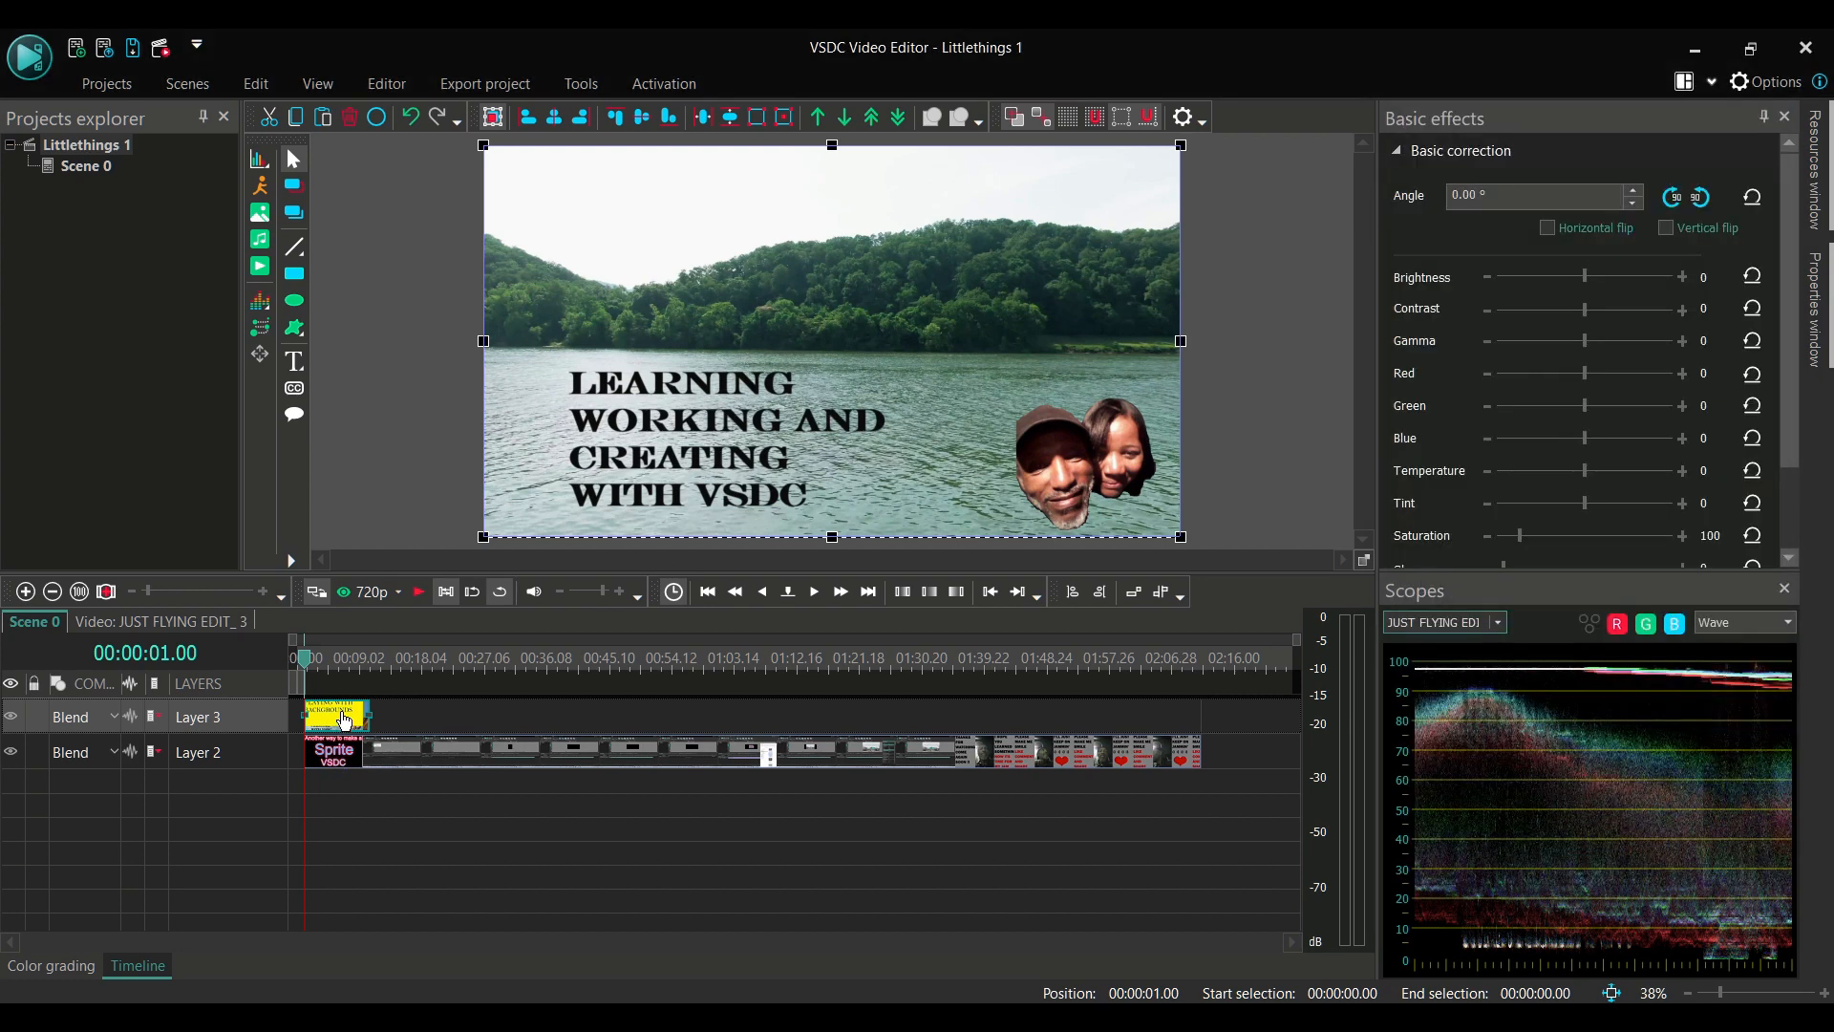
{"action": "right_click", "coordinate": [346, 720]}
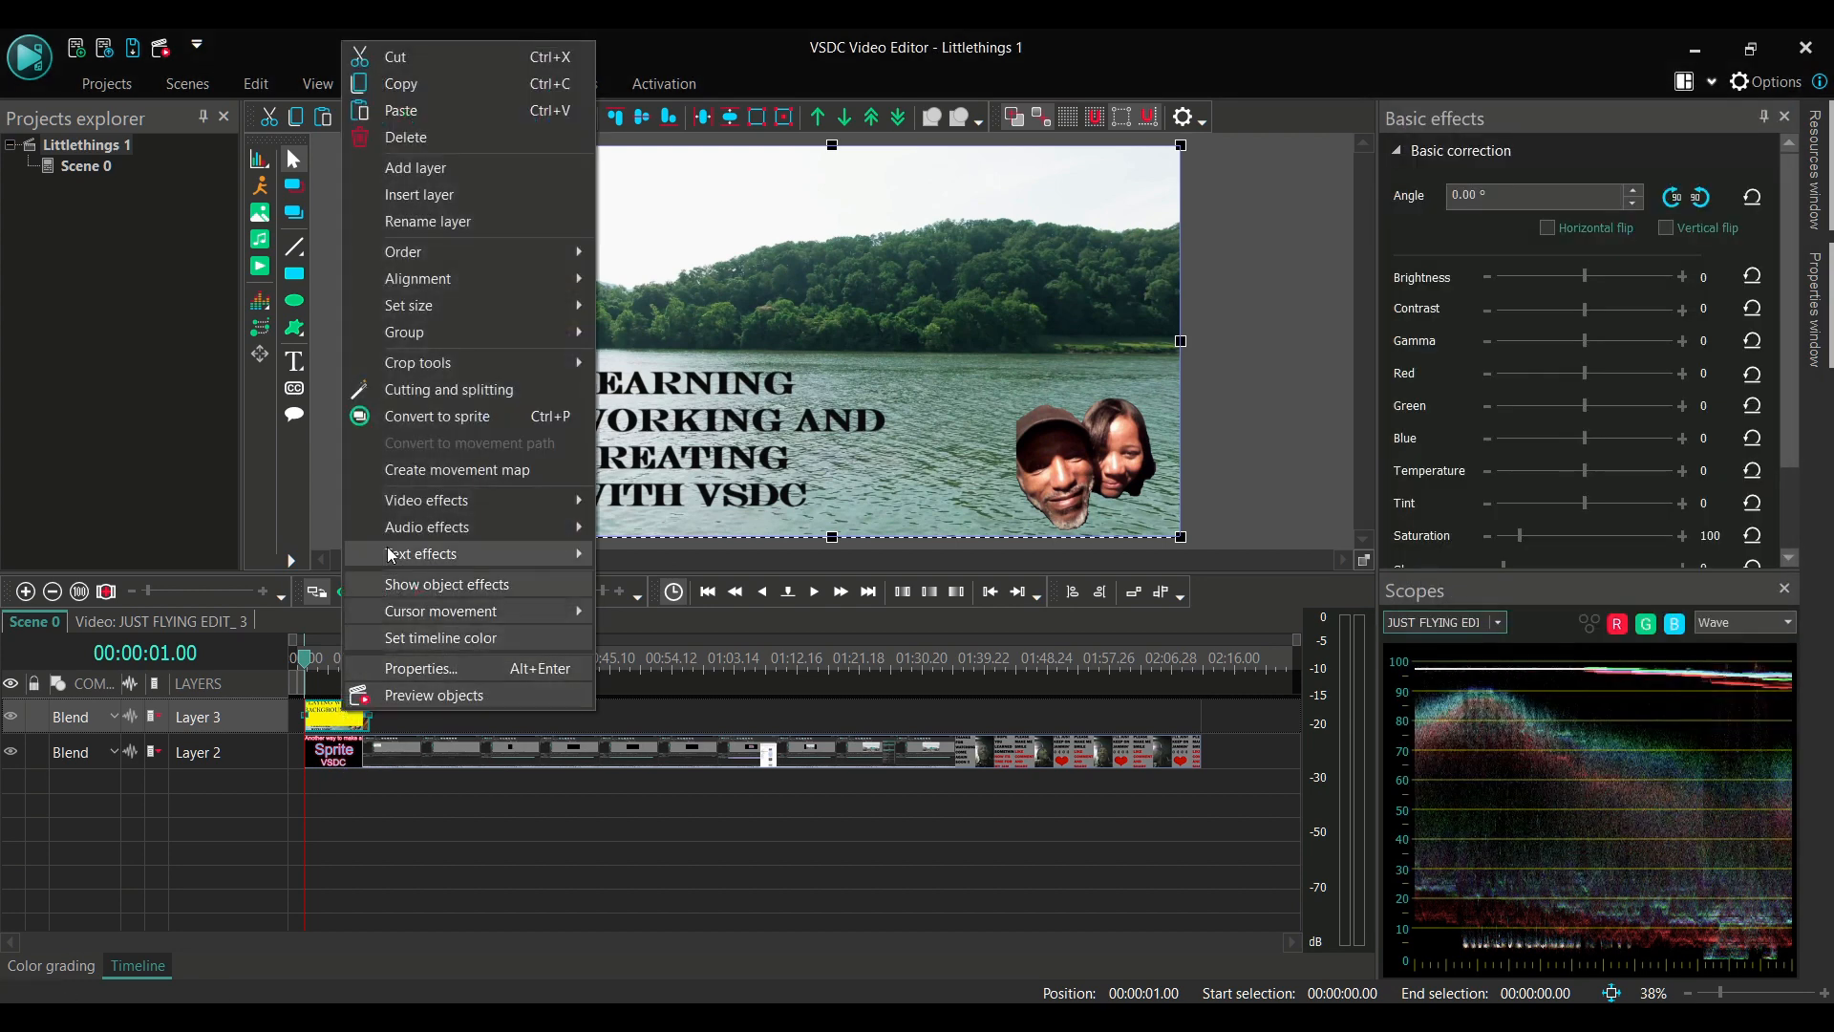
{"action": "left_click", "coordinate": [405, 139]}
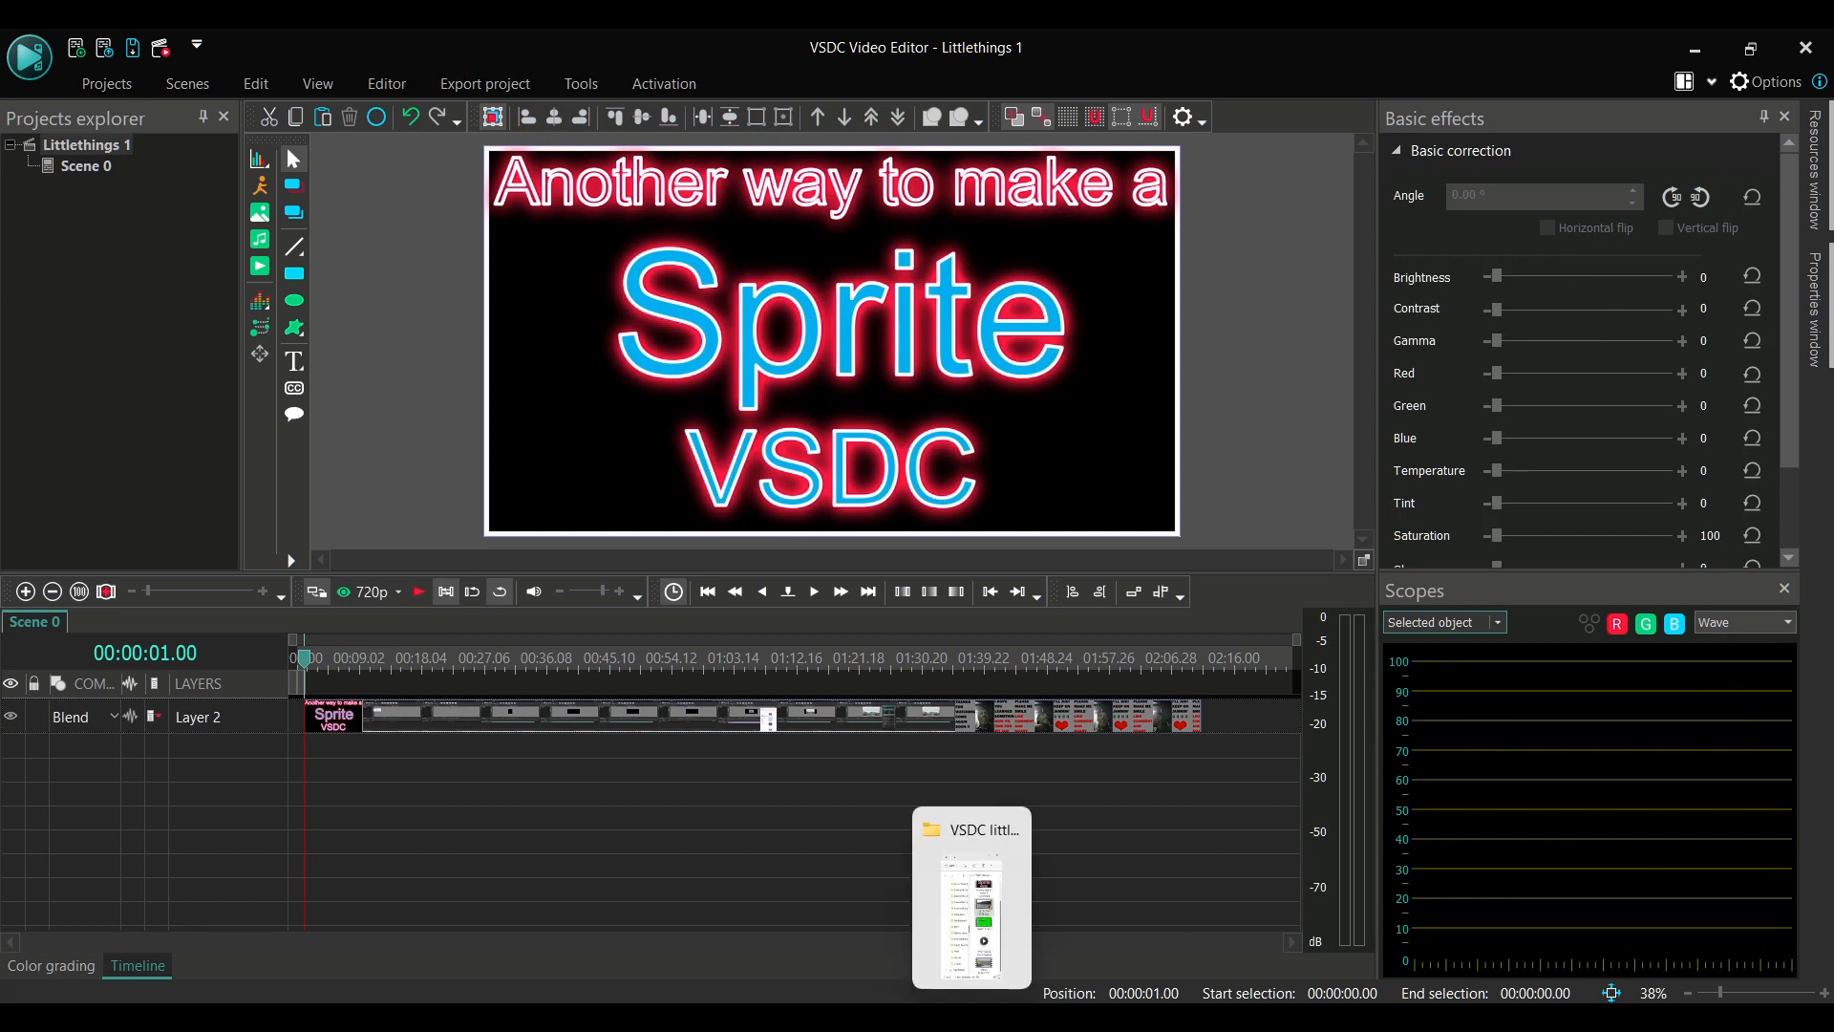
Add Project 1.mp4 from the folder to a new timeline layer beneath the Sprite clip, starting at the playhead
{"action": "left_click", "coordinate": [970, 1018]}
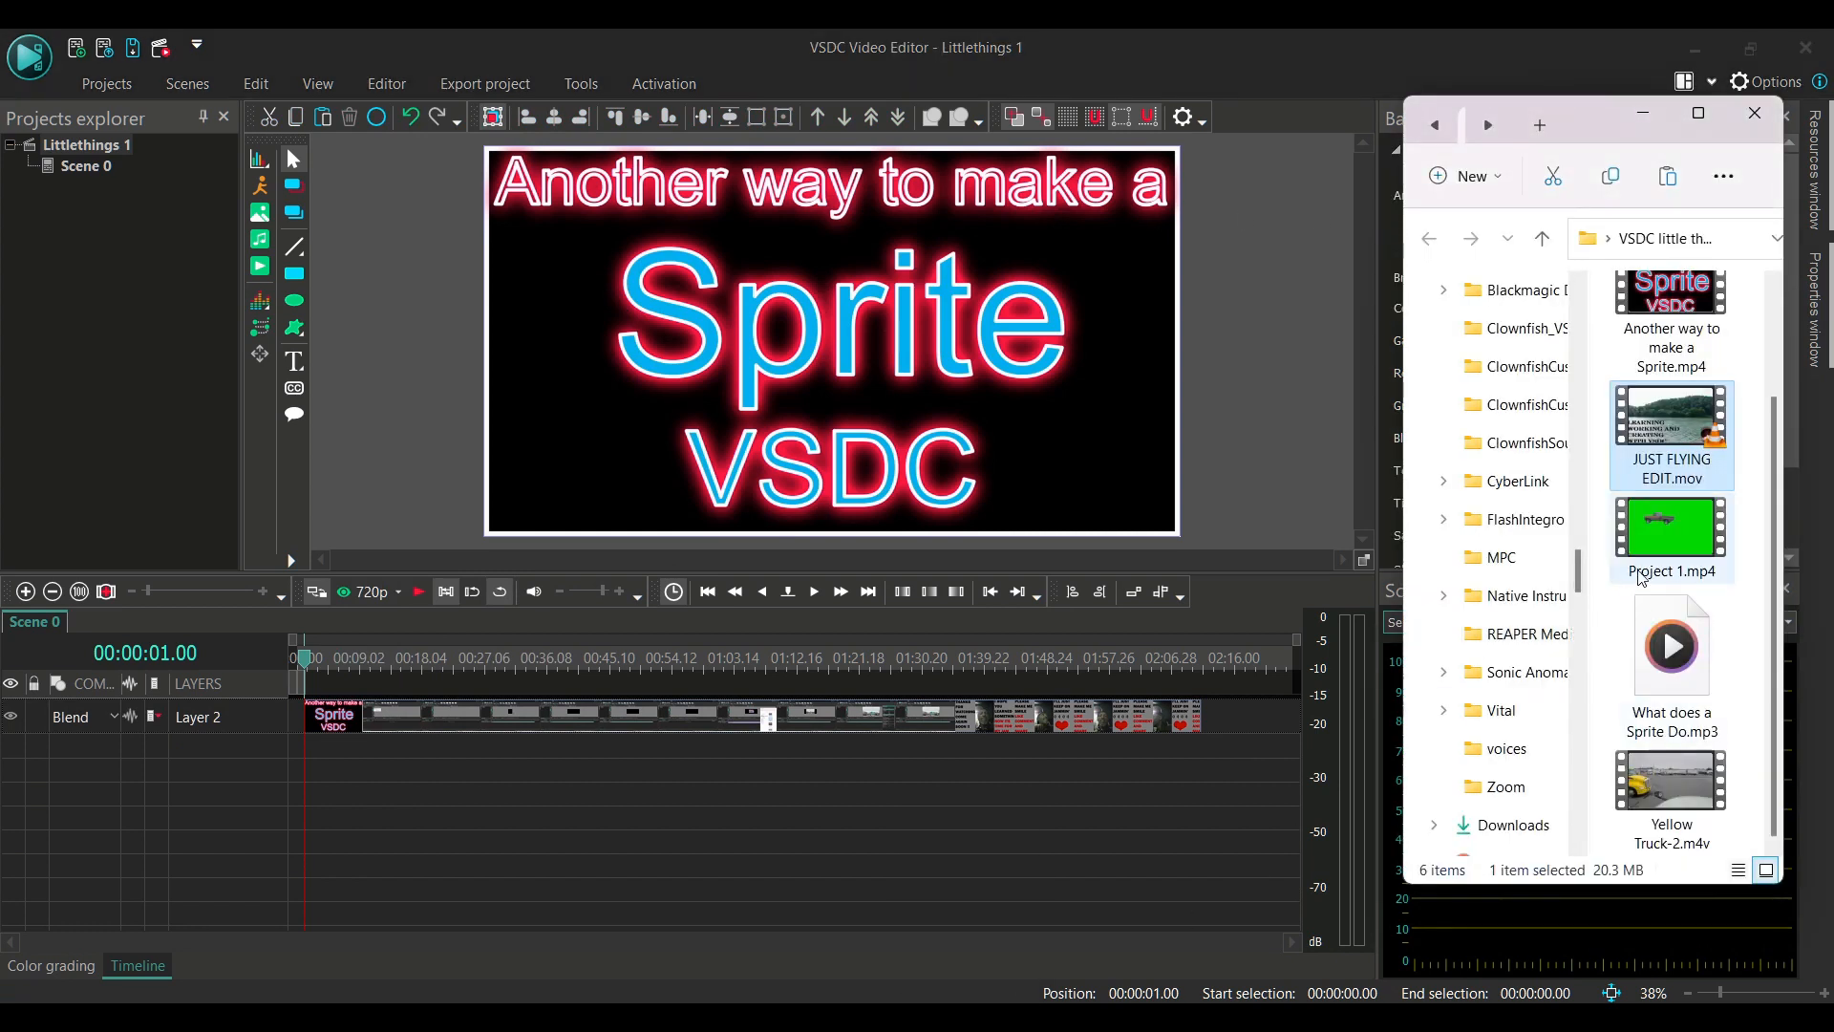
{"action": "left_click", "coordinate": [1672, 535]}
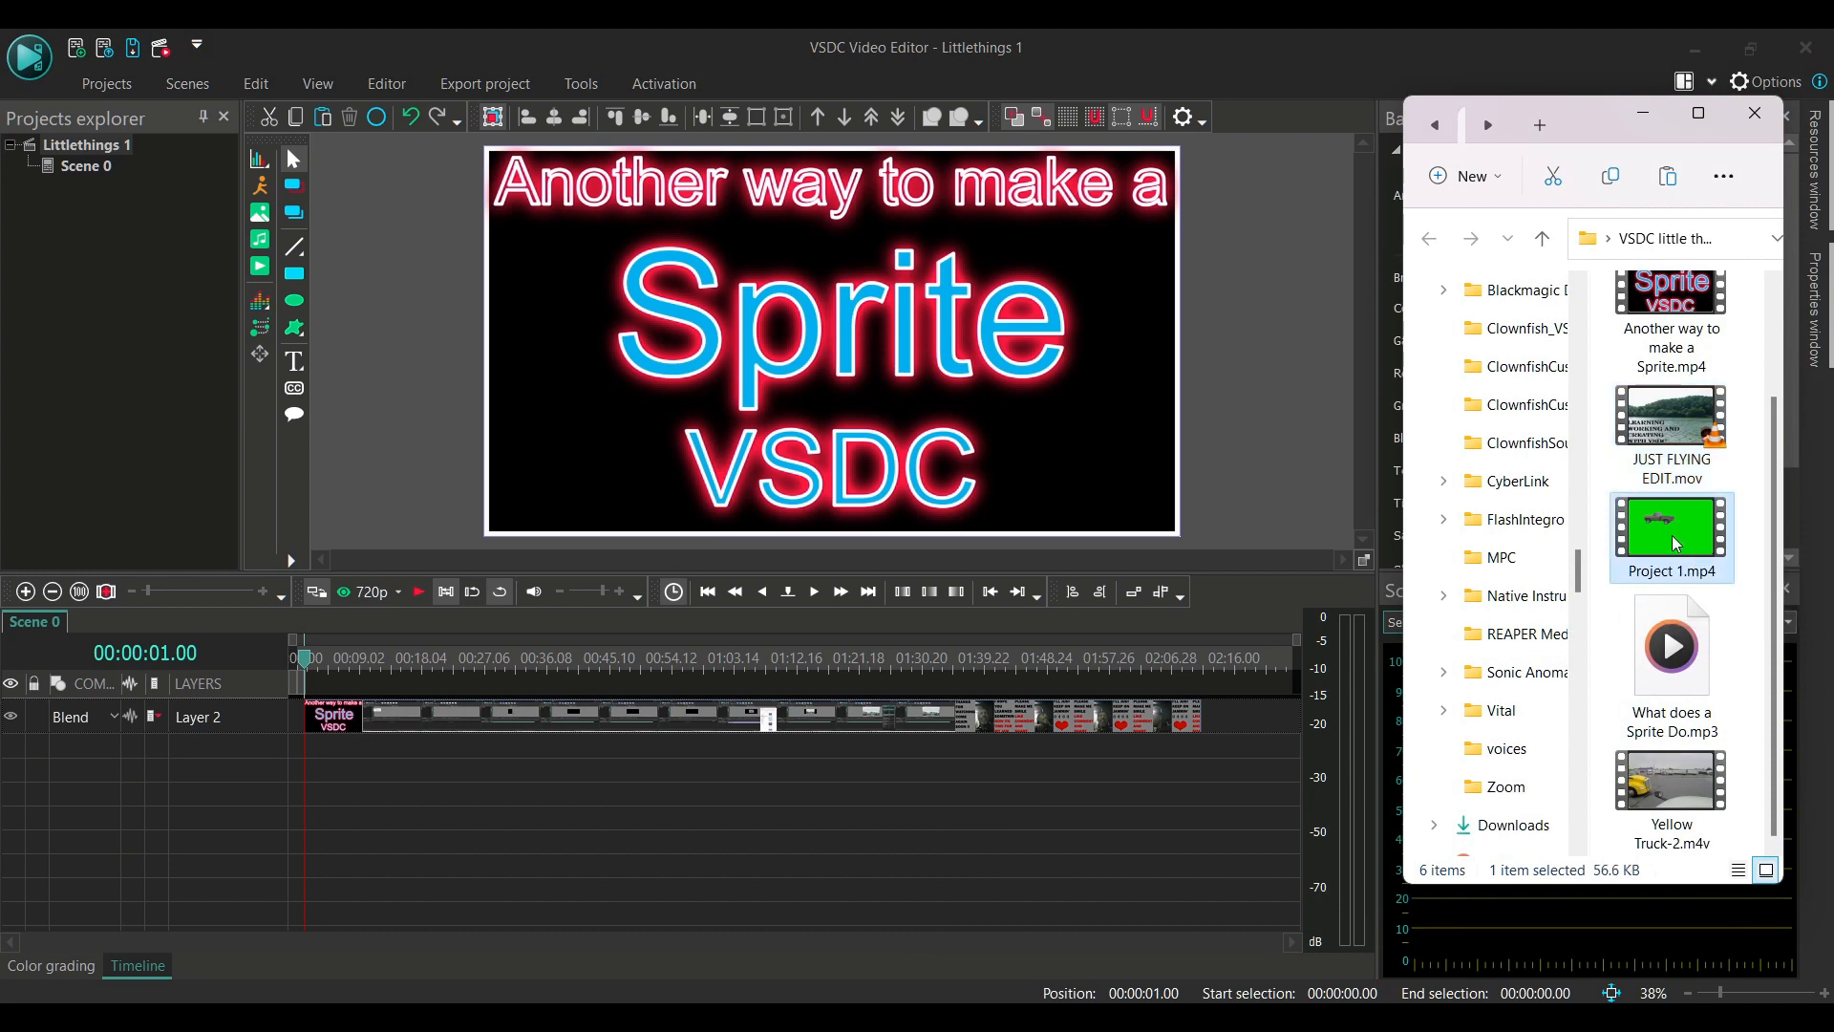
{"action": "left_click_drag", "start_coordinate": [1670, 535], "coordinate": [1142, 472]}
{"action": "left_click_drag", "start_coordinate": [980, 486], "coordinate": [615, 709]}
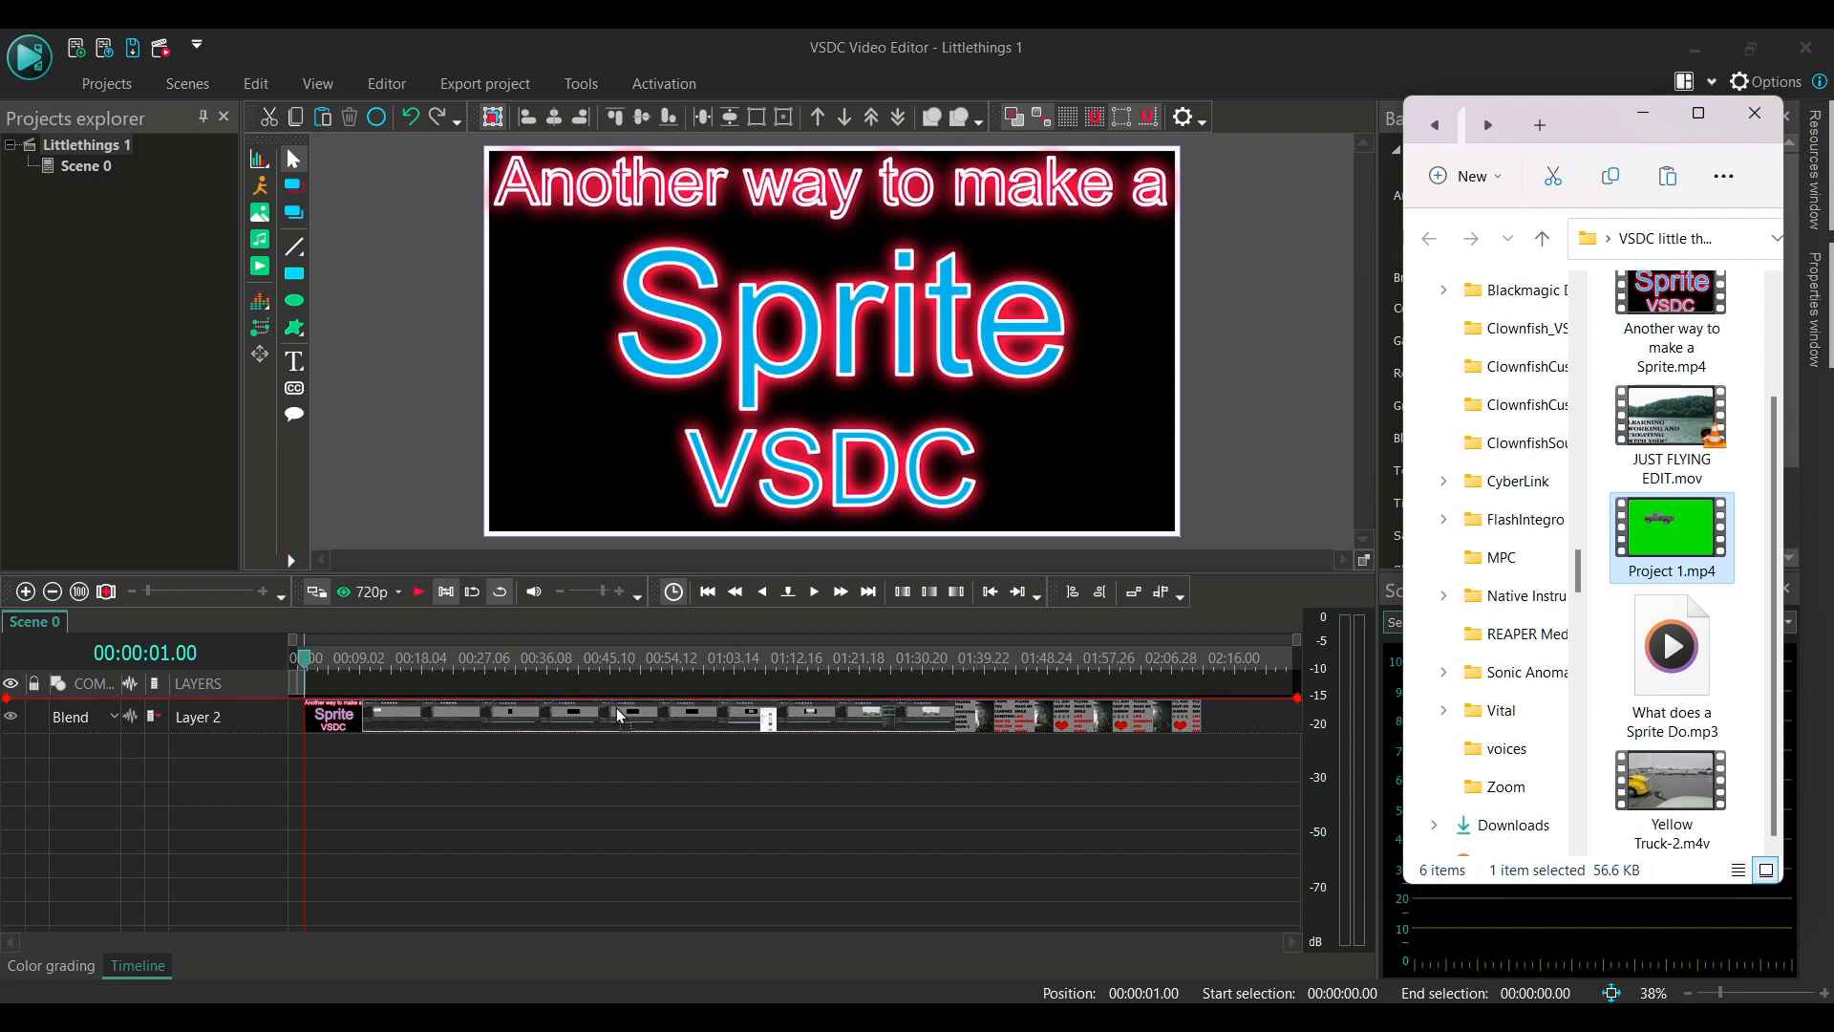
{"action": "left_click_drag", "start_coordinate": [618, 715], "coordinate": [620, 727]}
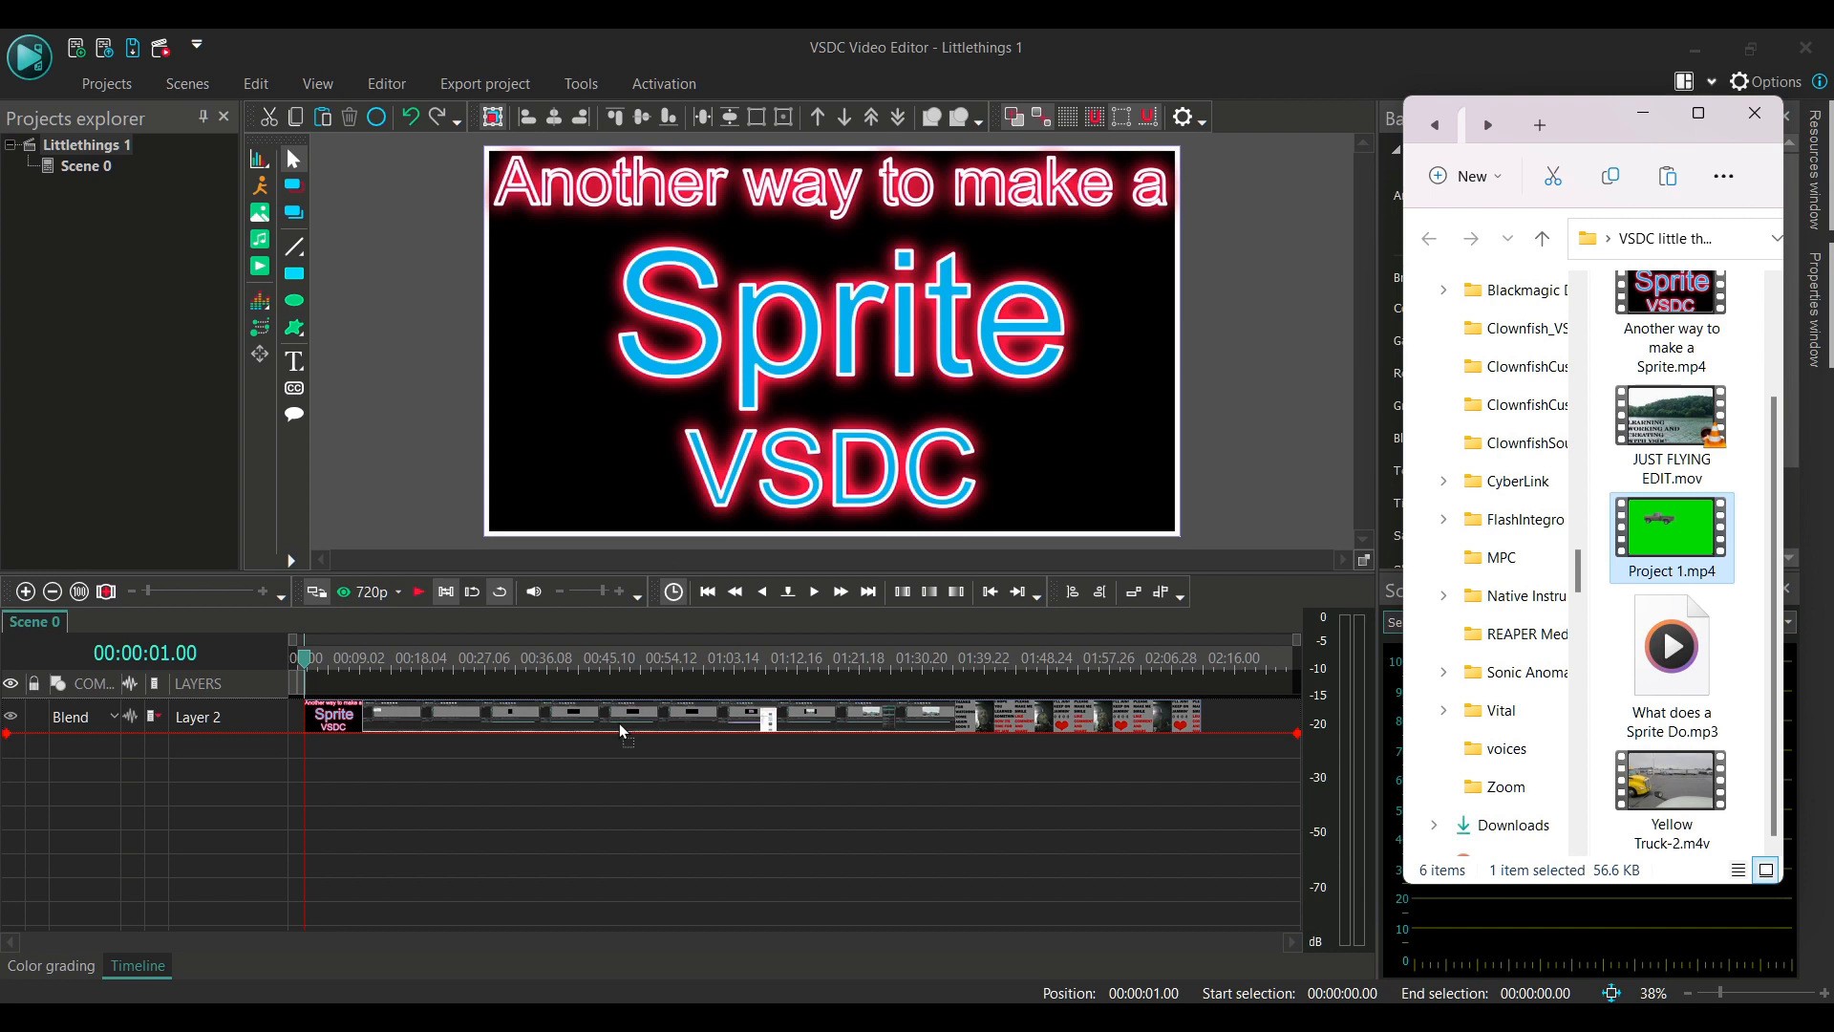
{"action": "left_click_drag", "start_coordinate": [519, 739], "coordinate": [336, 726]}
{"action": "left_click_drag", "start_coordinate": [311, 734], "coordinate": [311, 736]}
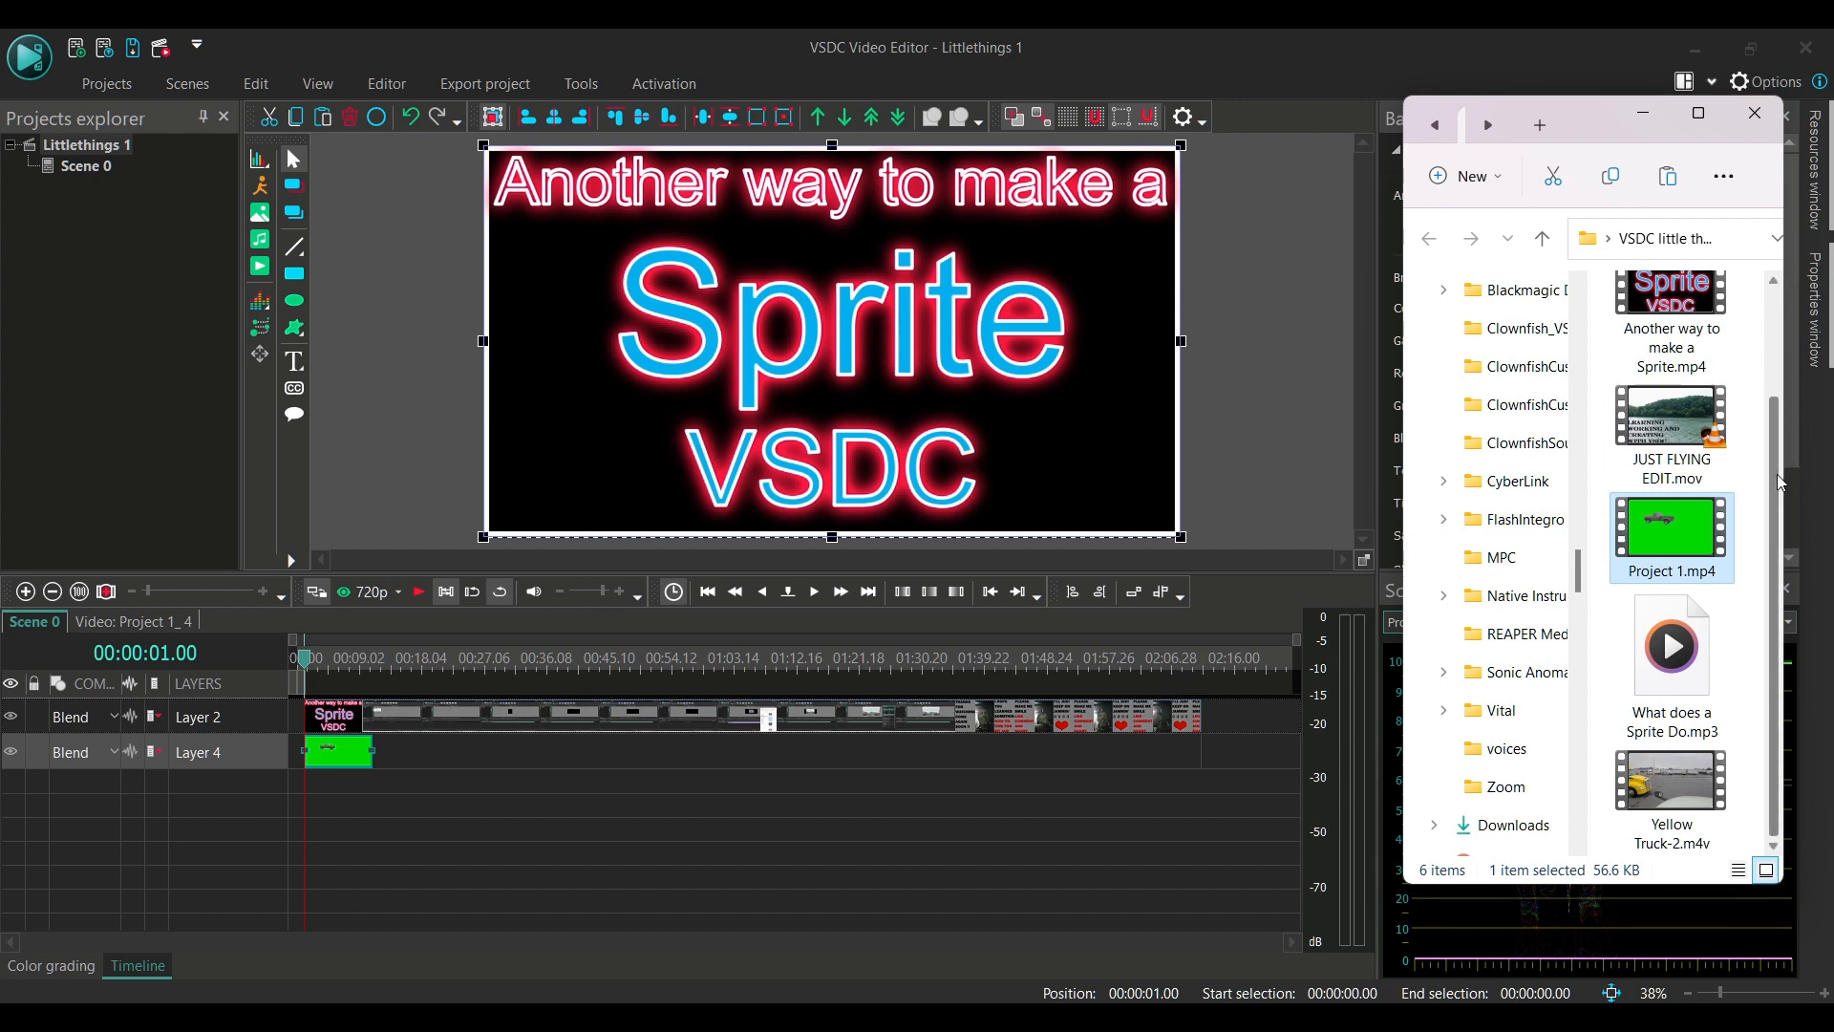
Insert JUST FLYING EDIT.mov from the folder on a new layer between the Sprite clip and the green Project 1 clip
{"action": "left_click_drag", "start_coordinate": [1776, 522], "coordinate": [1797, 327]}
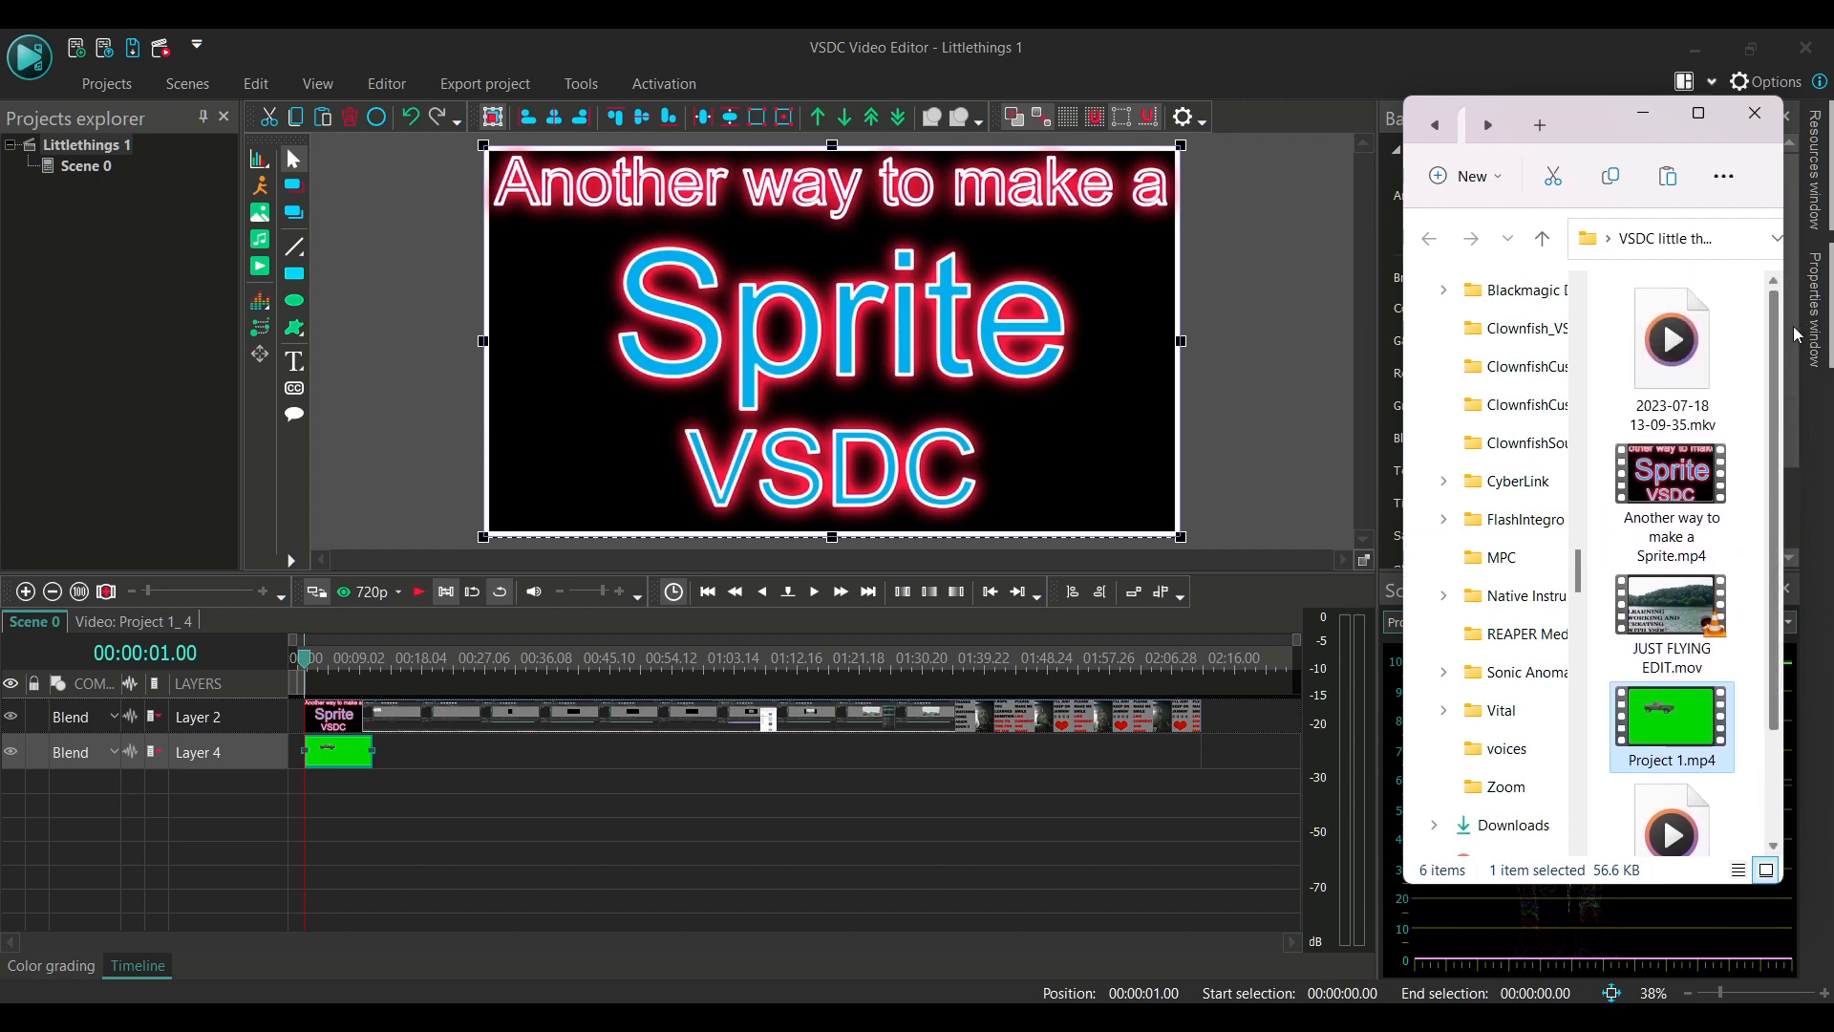
{"action": "scroll", "coordinate": [1681, 463], "scroll_direction": "down", "scroll_amount": 2}
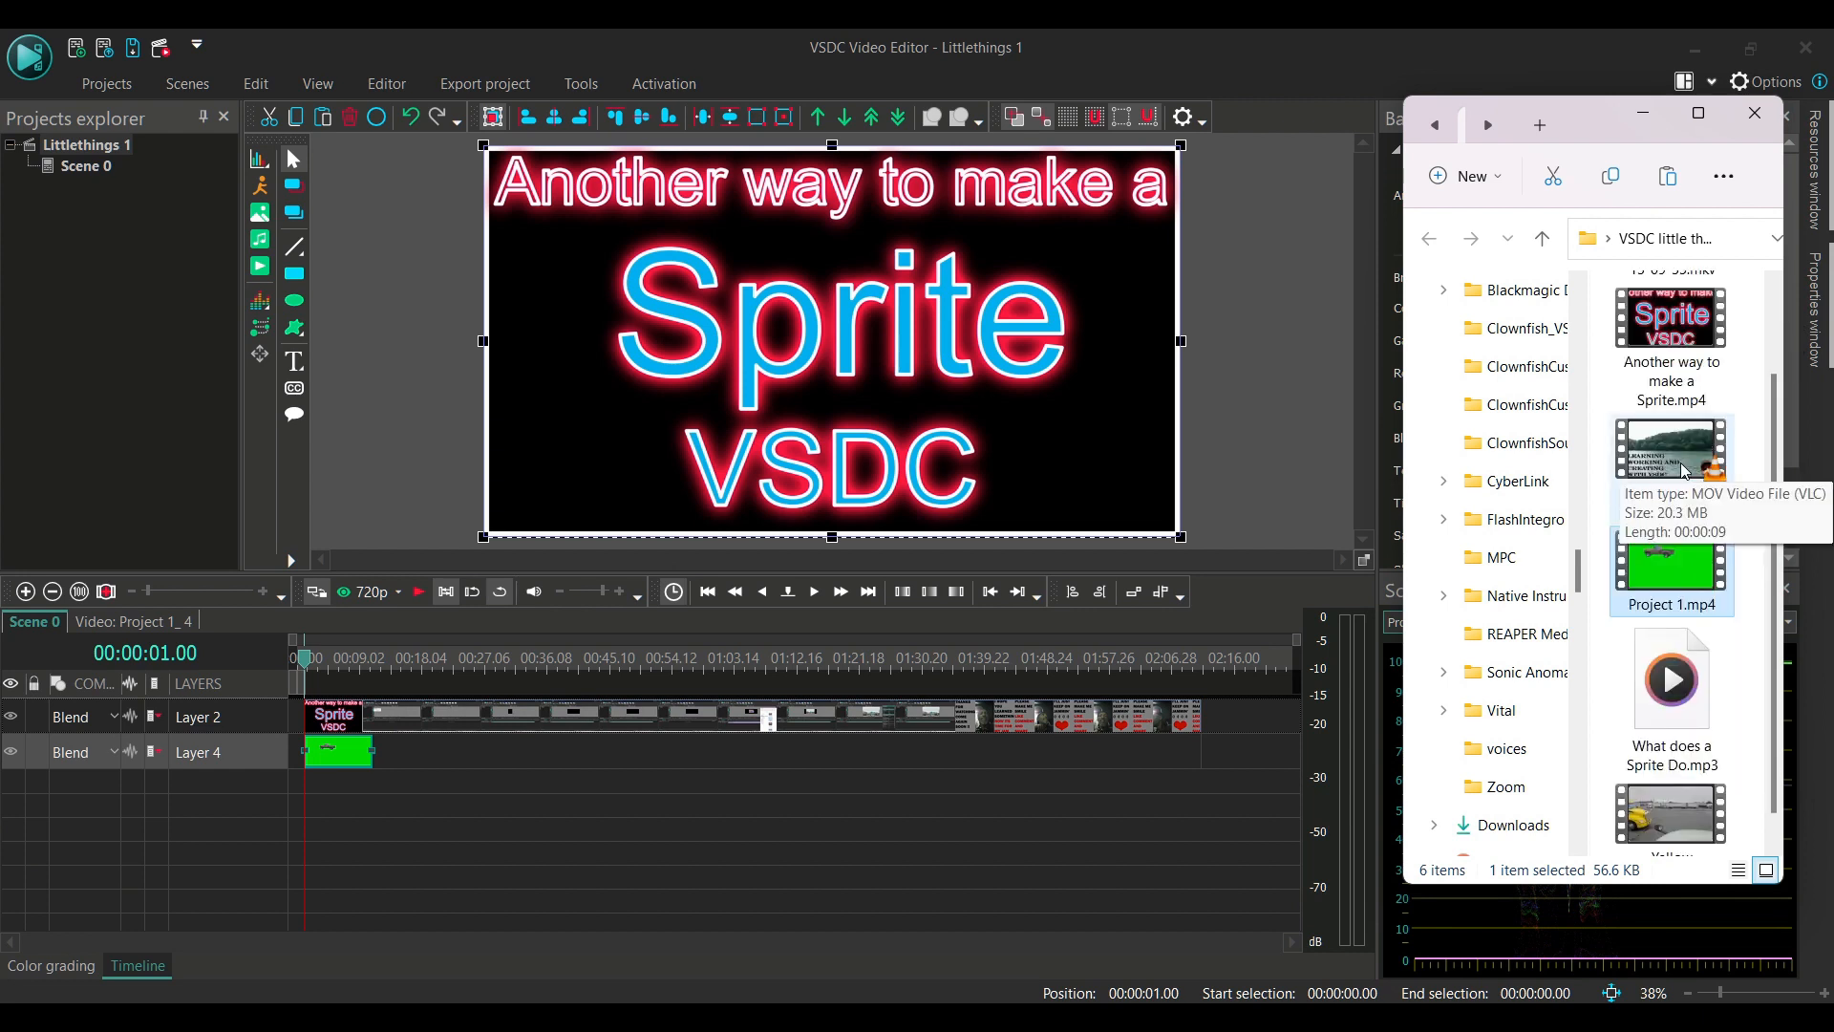
{"action": "left_click", "coordinate": [1679, 463]}
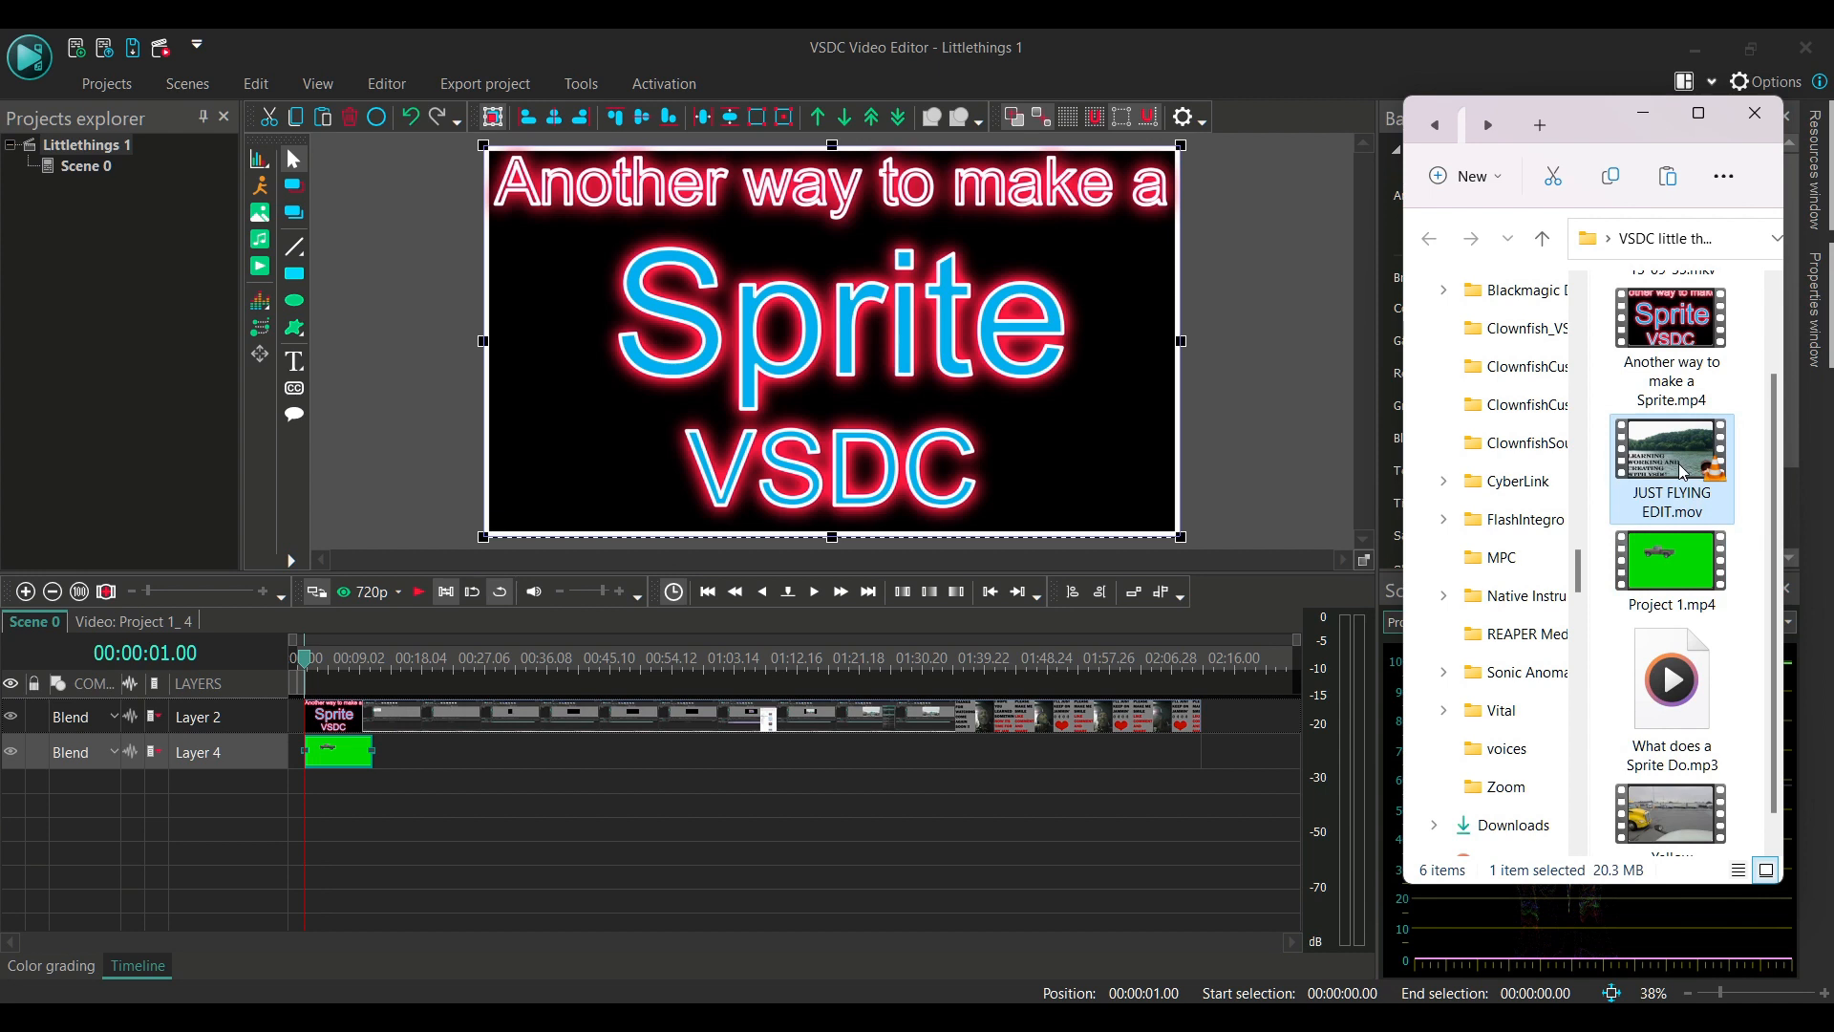
{"action": "left_click_drag", "start_coordinate": [1677, 464], "coordinate": [642, 721]}
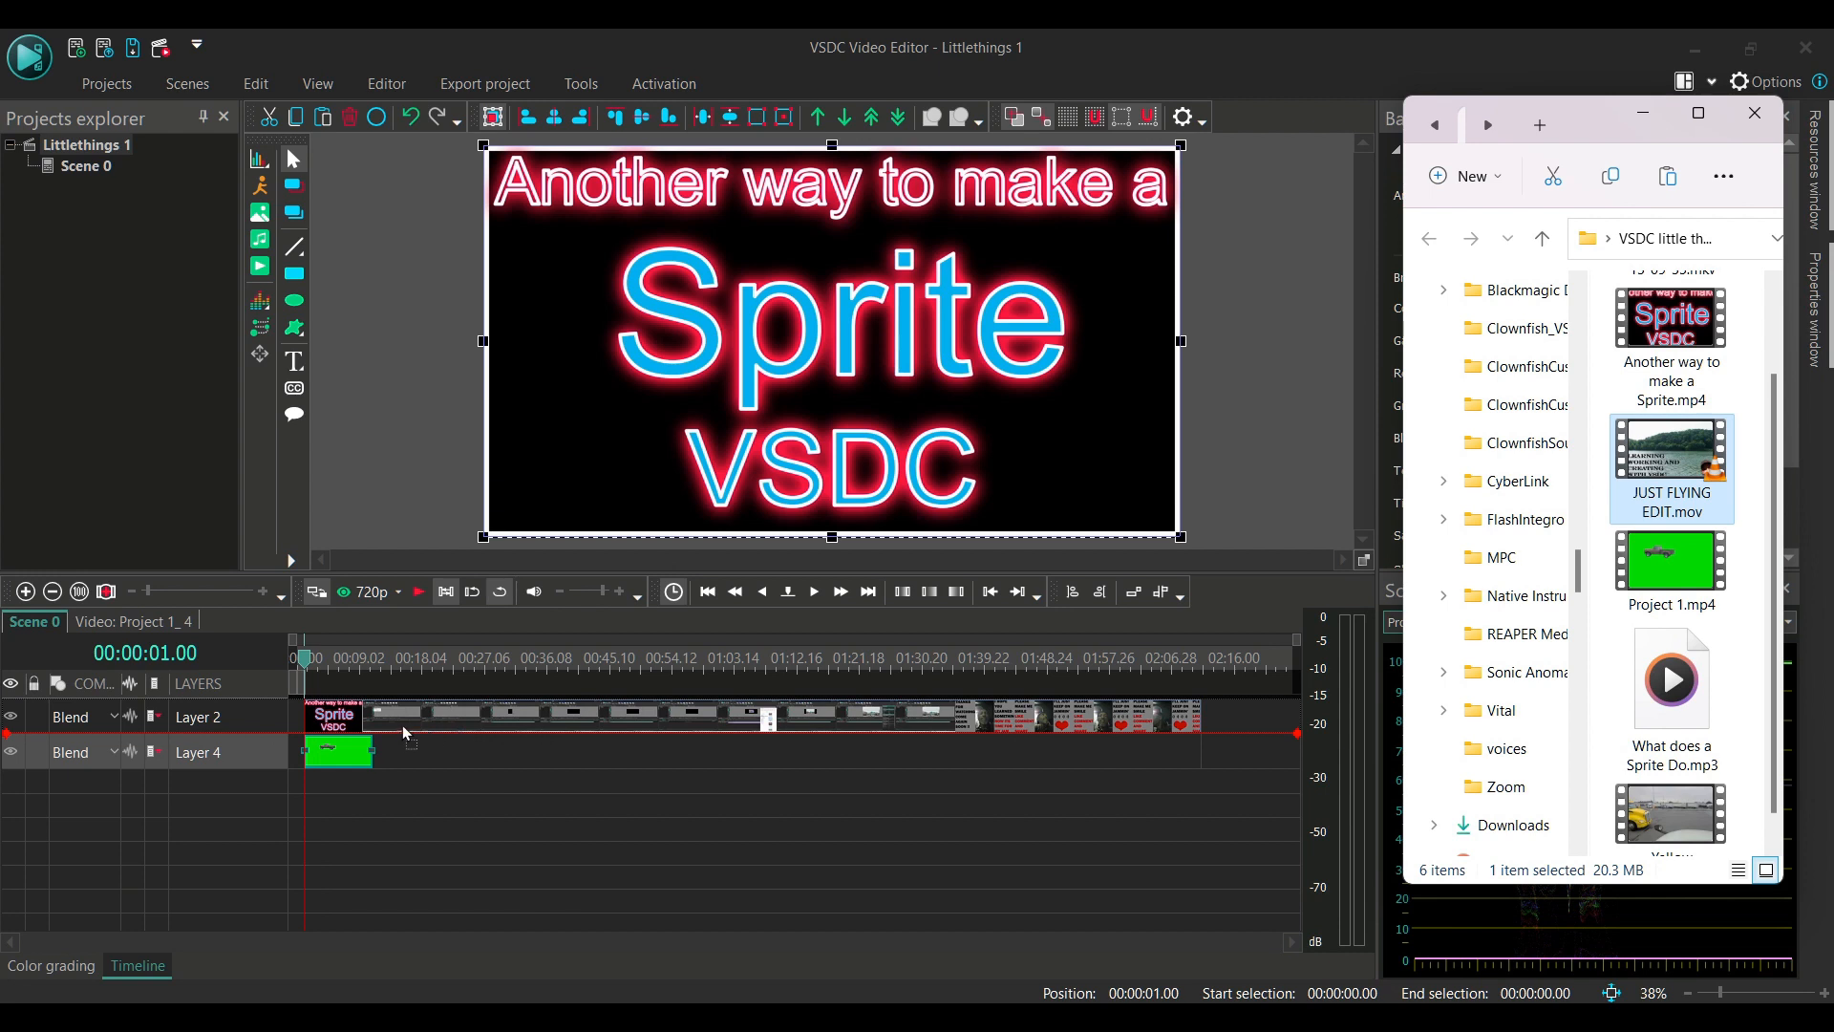
{"action": "mouse_move", "coordinate": [403, 725]}
{"action": "left_mouse_down"}
{"action": "mouse_move", "coordinate": [416, 695]}
{"action": "mouse_move", "coordinate": [398, 728]}
{"action": "left_mouse_up"}
{"action": "left_click_drag", "start_coordinate": [402, 728], "coordinate": [403, 735]}
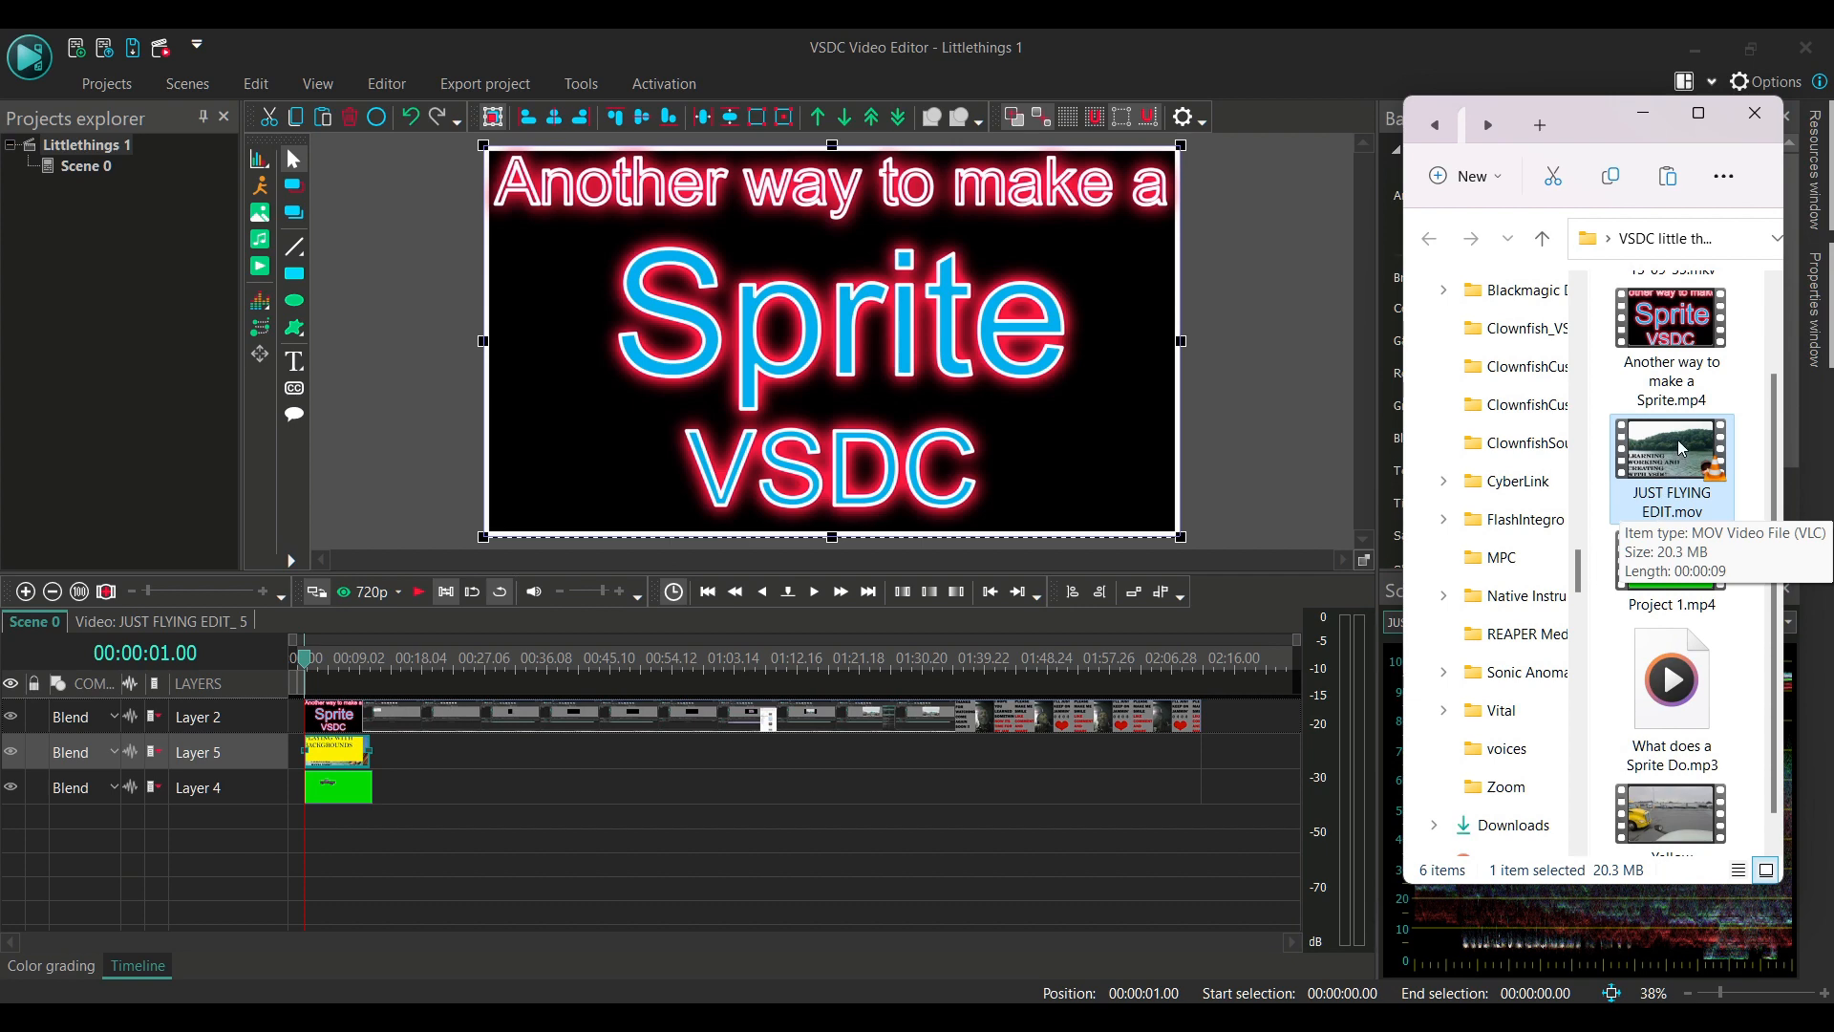
Set the playhead to 00:00:50.00 and add JUST FLYING EDIT.mov there on a new layer between Layer 5 and Layer 4
{"action": "left_click", "coordinate": [215, 655]}
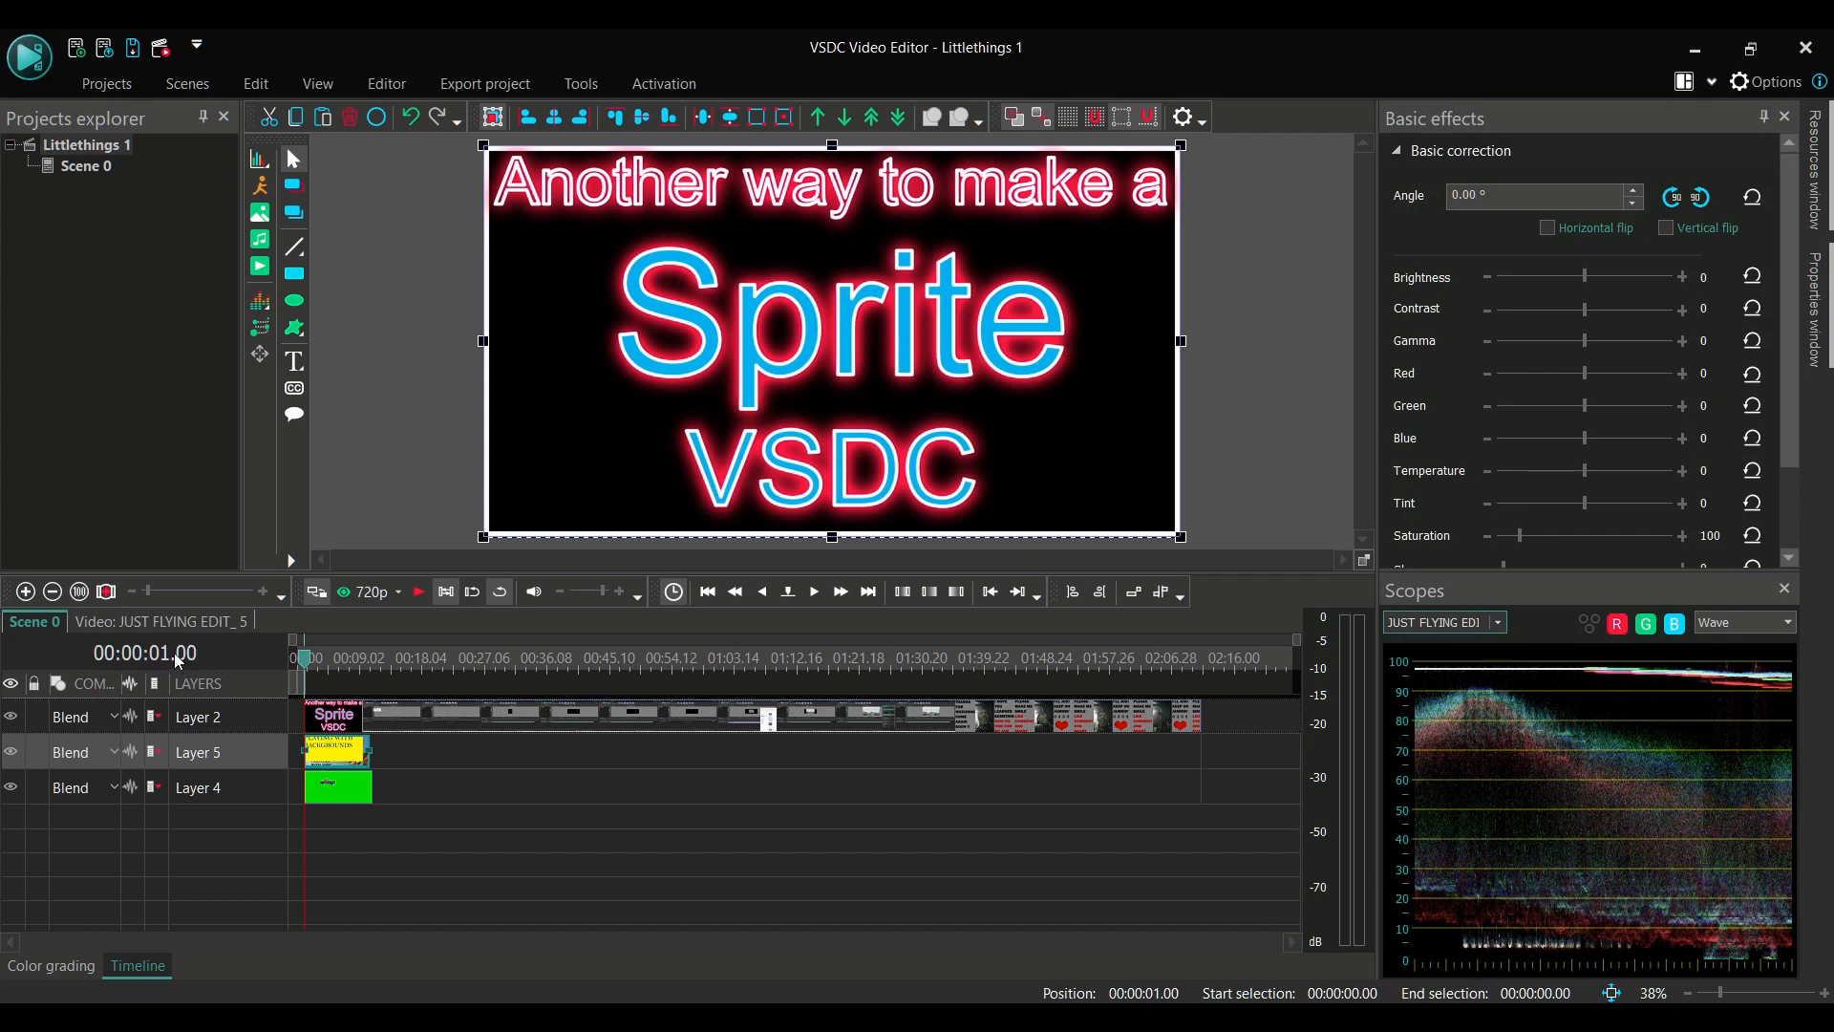
{"action": "double_click", "coordinate": [172, 655]}
{"action": "left_click", "coordinate": [172, 655]}
{"action": "key", "text": "BackSpace"}
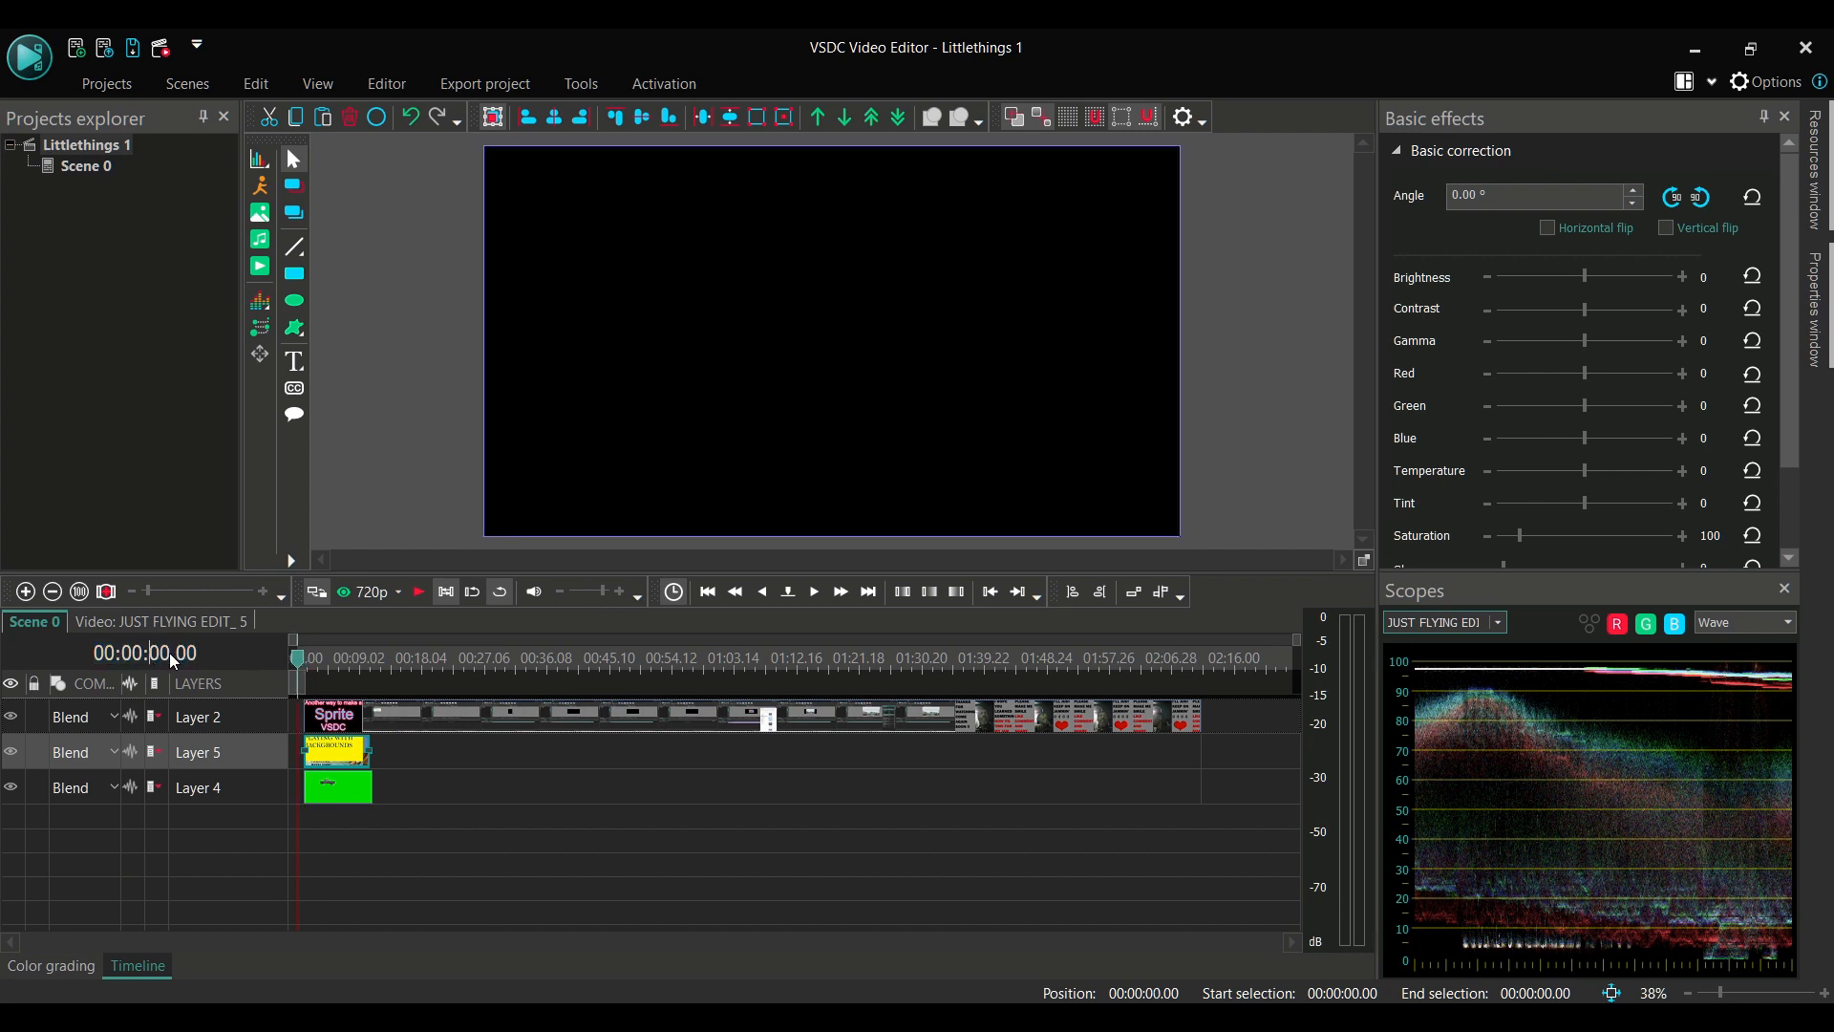
{"action": "type", "text": "5"}
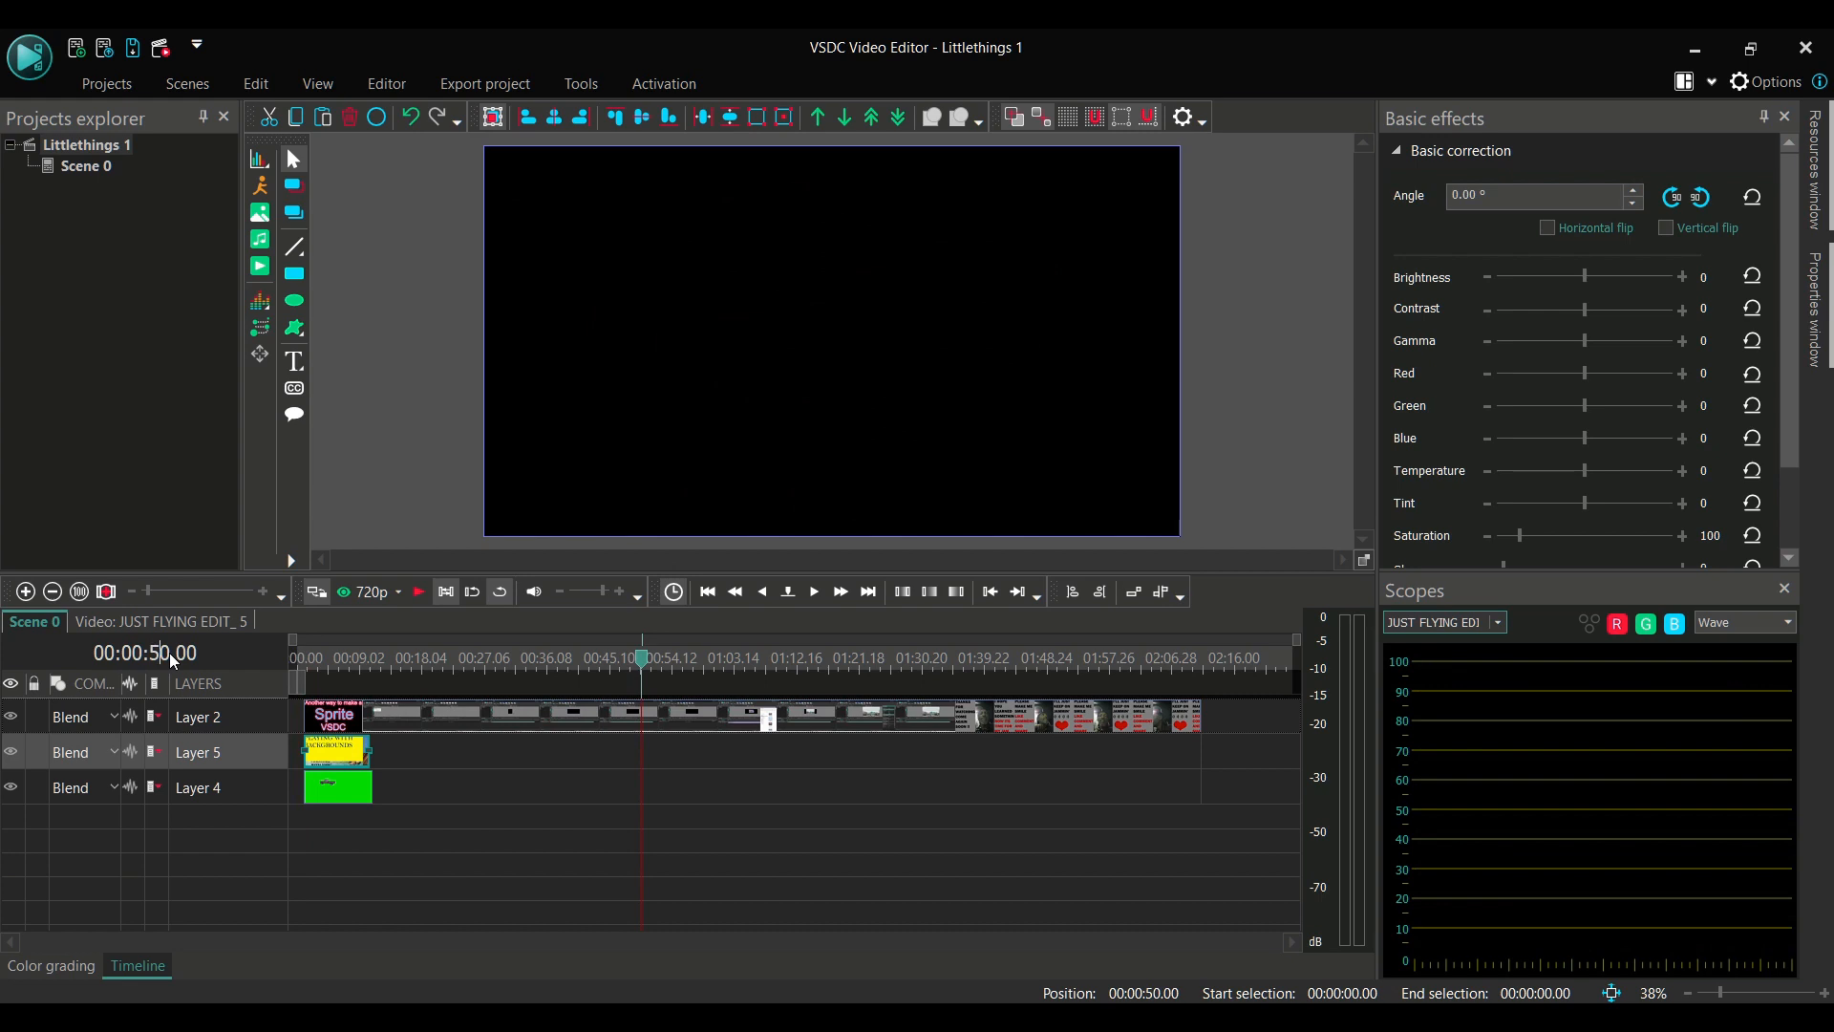
{"action": "key", "text": "Return"}
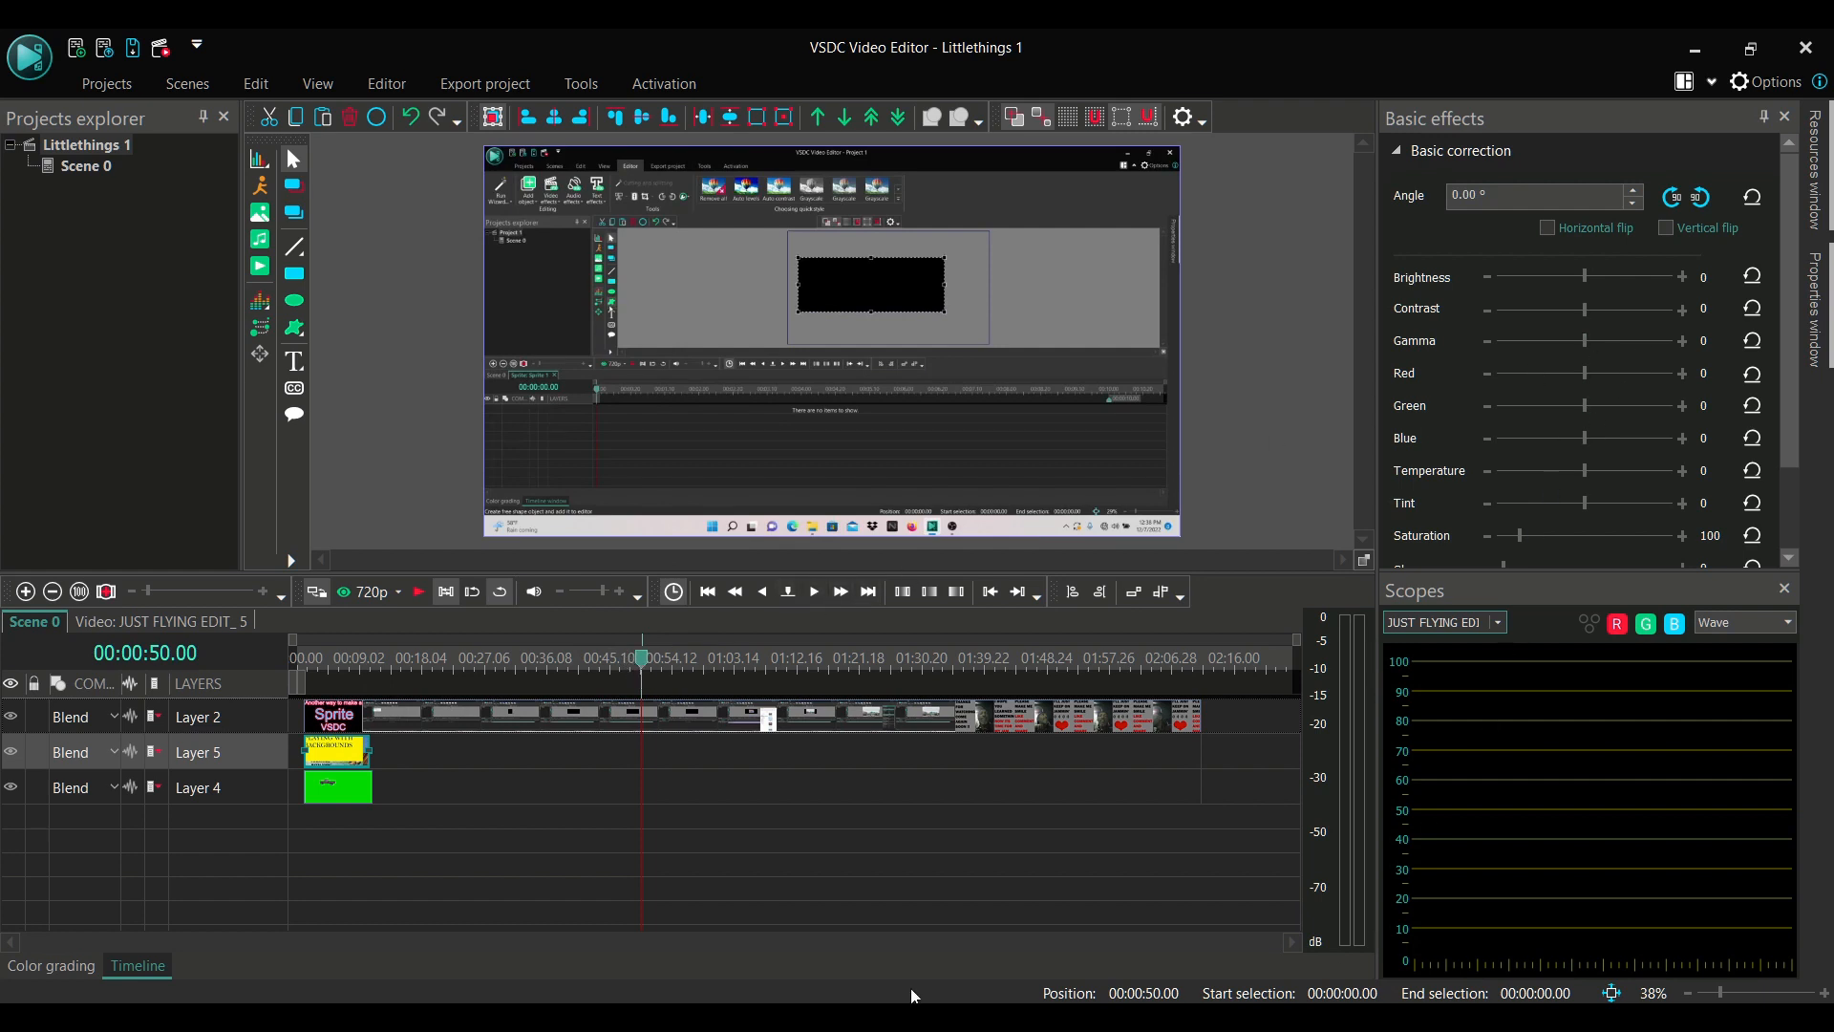
{"action": "left_click", "coordinate": [972, 1027]}
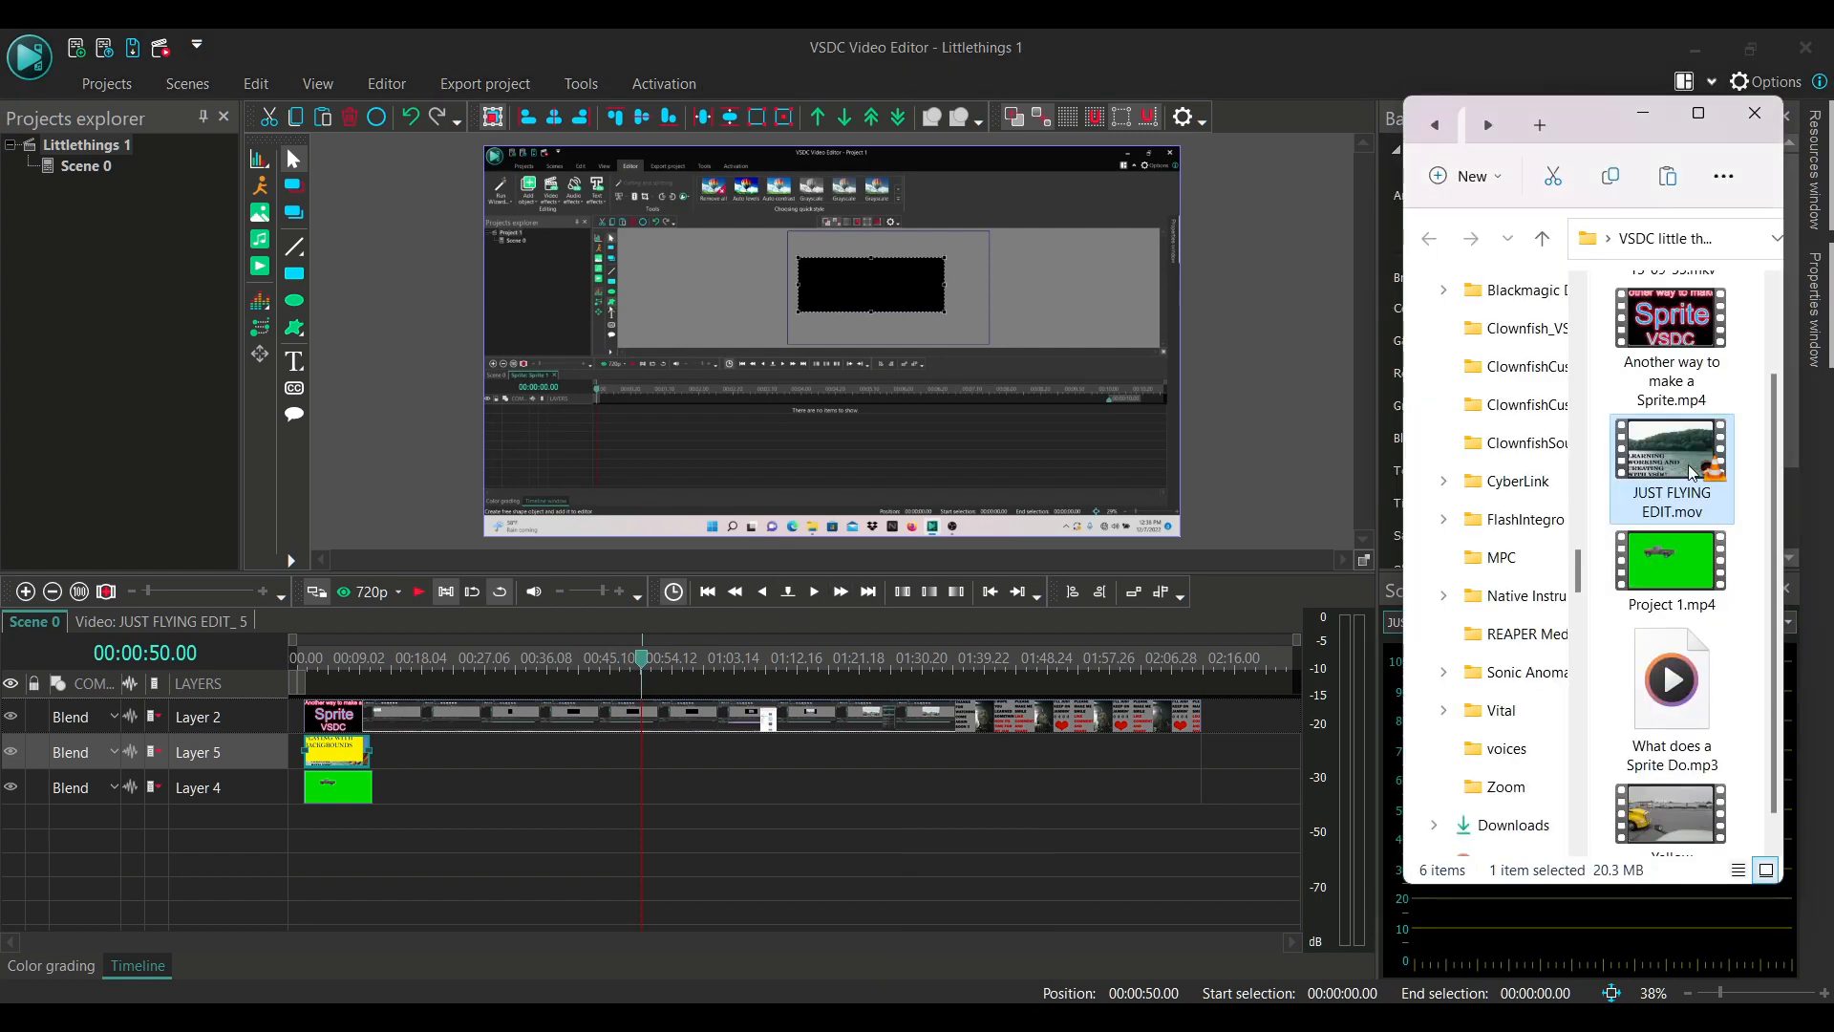
{"action": "left_click_drag", "start_coordinate": [1687, 464], "coordinate": [652, 697]}
{"action": "left_click", "coordinate": [644, 758]}
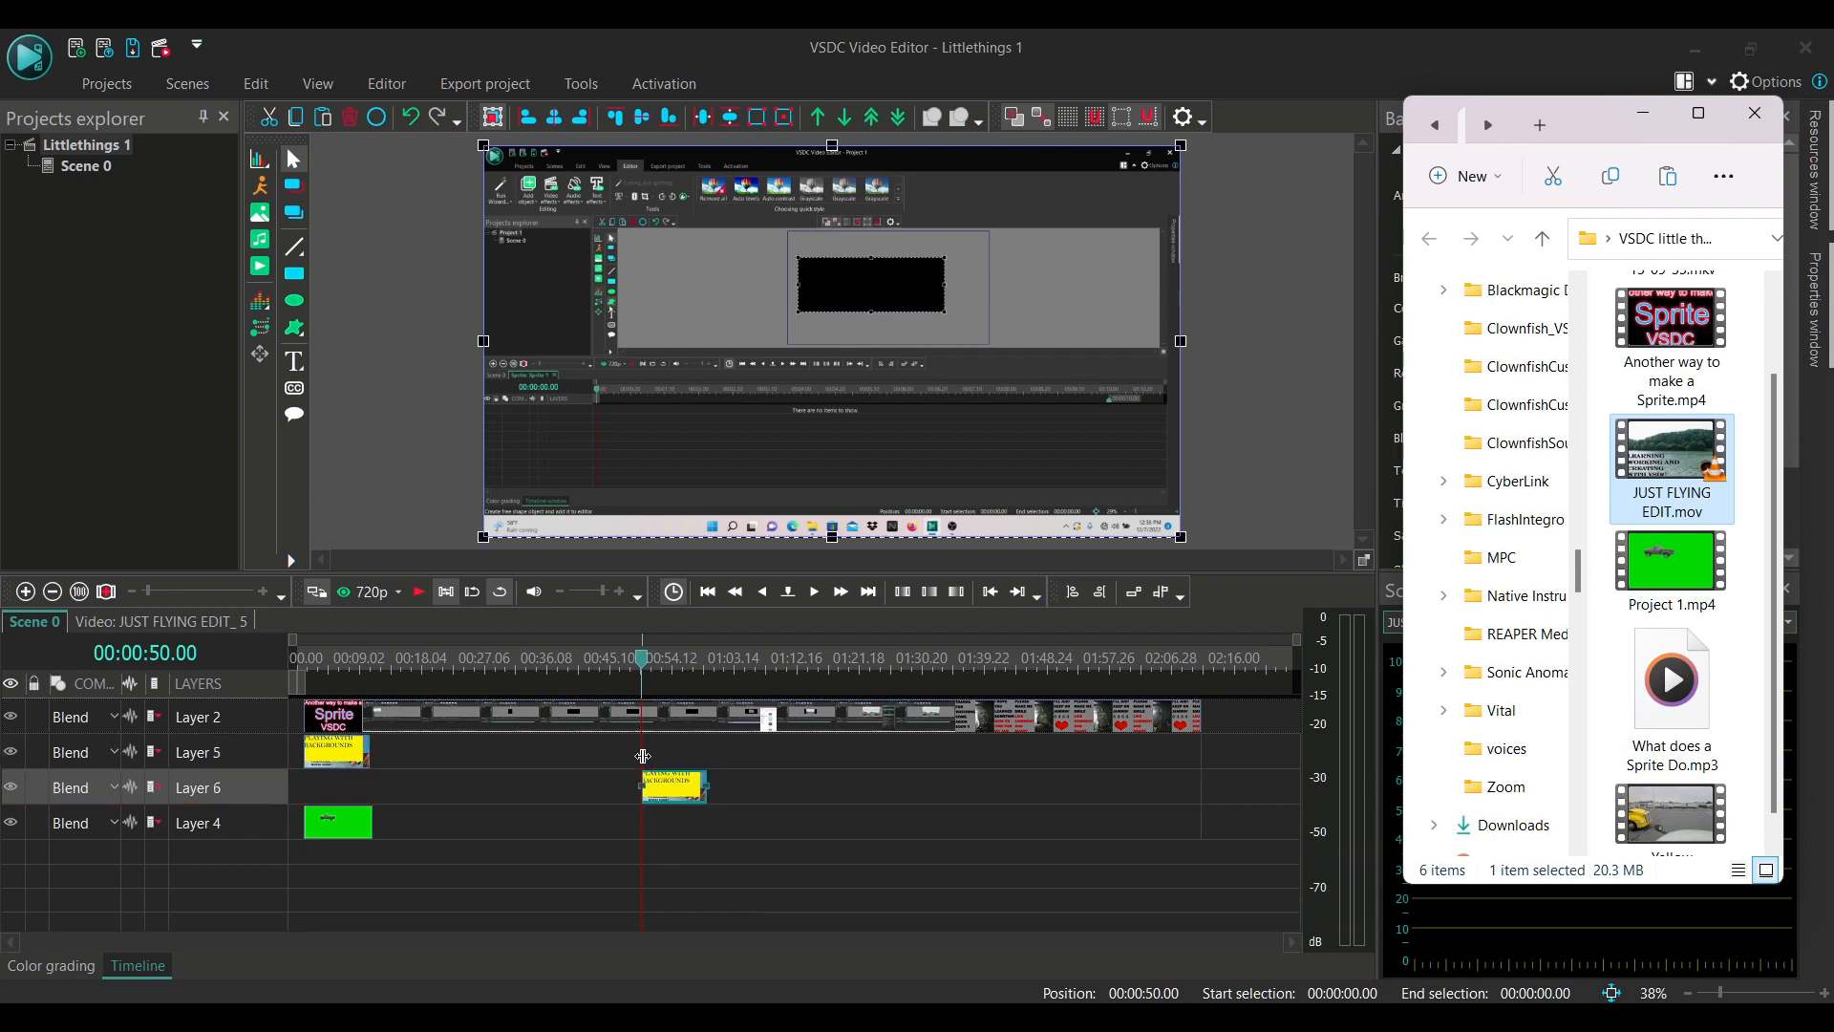